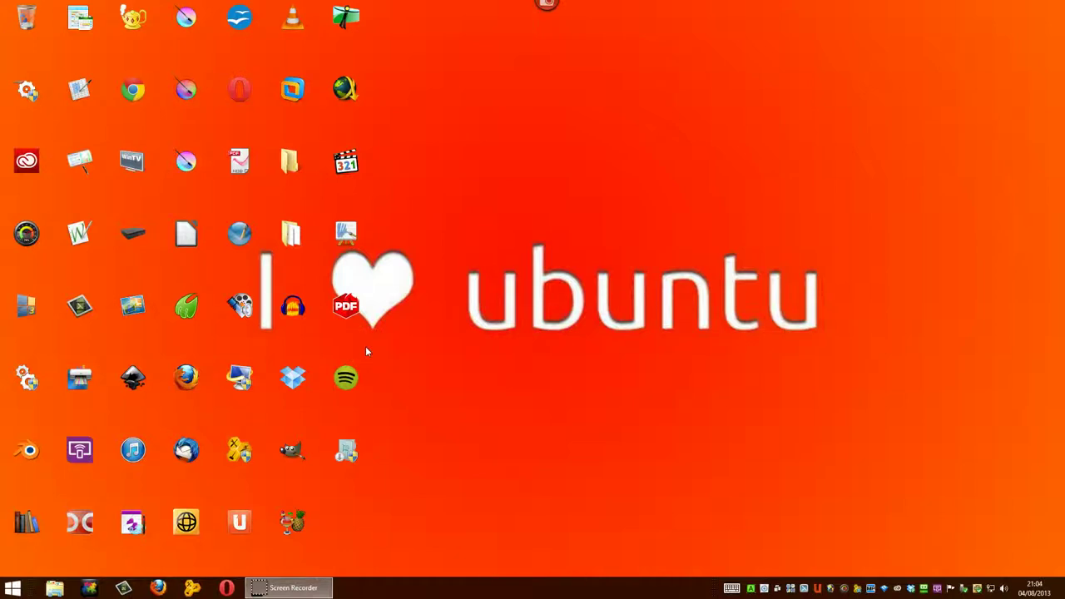
Launch Inkscape from the desktop and maximize its window.
{"action": "left_click", "coordinate": [133, 378]}
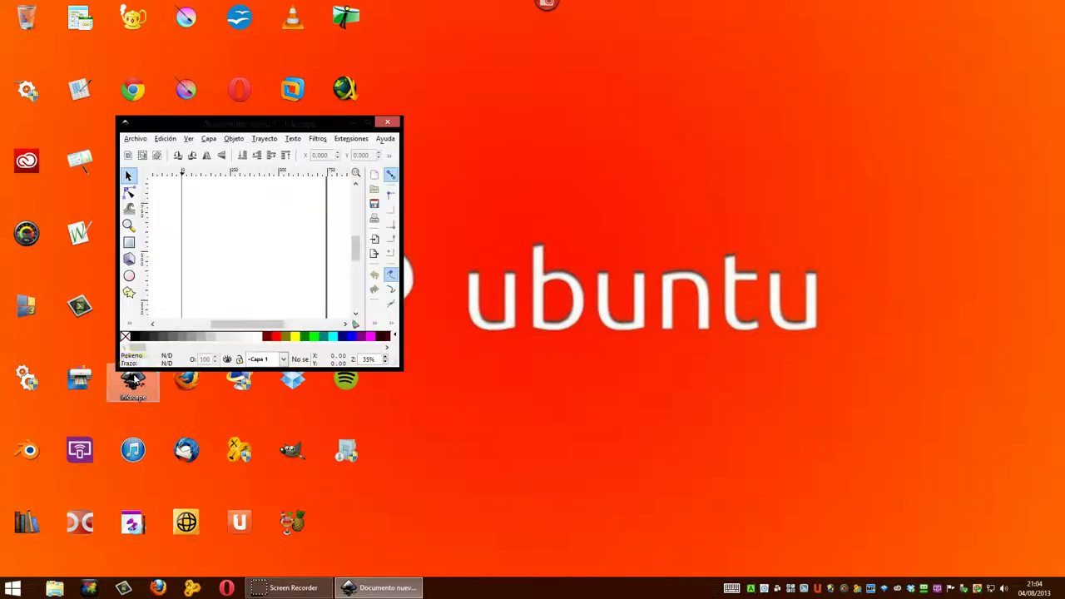
{"action": "left_click", "coordinate": [366, 122]}
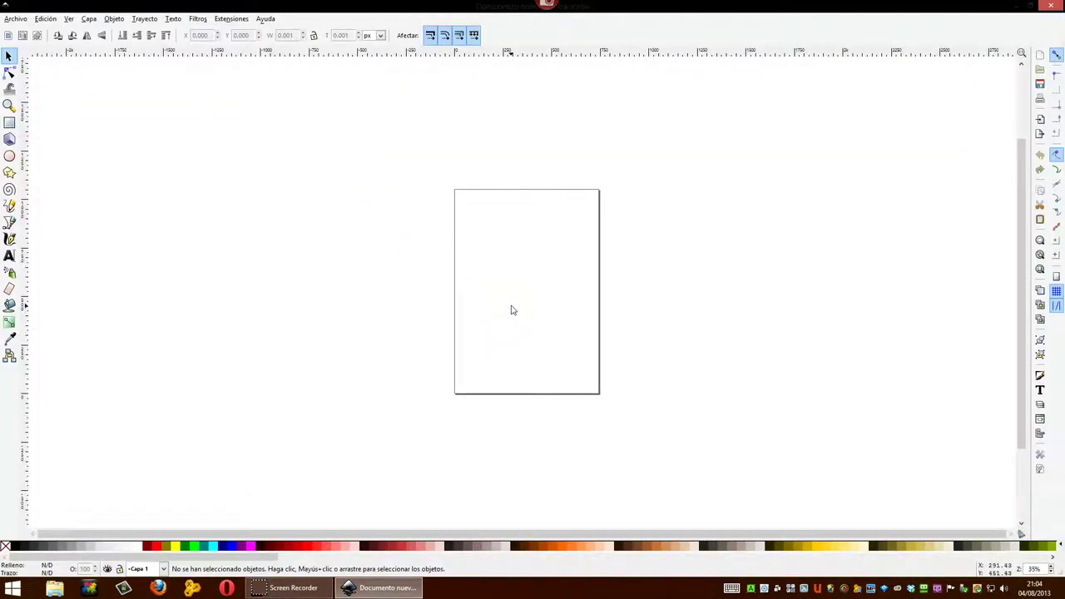
Set the page to Horizontal orientation (1052.36 × 744.09 px) in Document Properties.
{"action": "scroll", "coordinate": [512, 310], "scroll_direction": "up", "scroll_amount": 4}
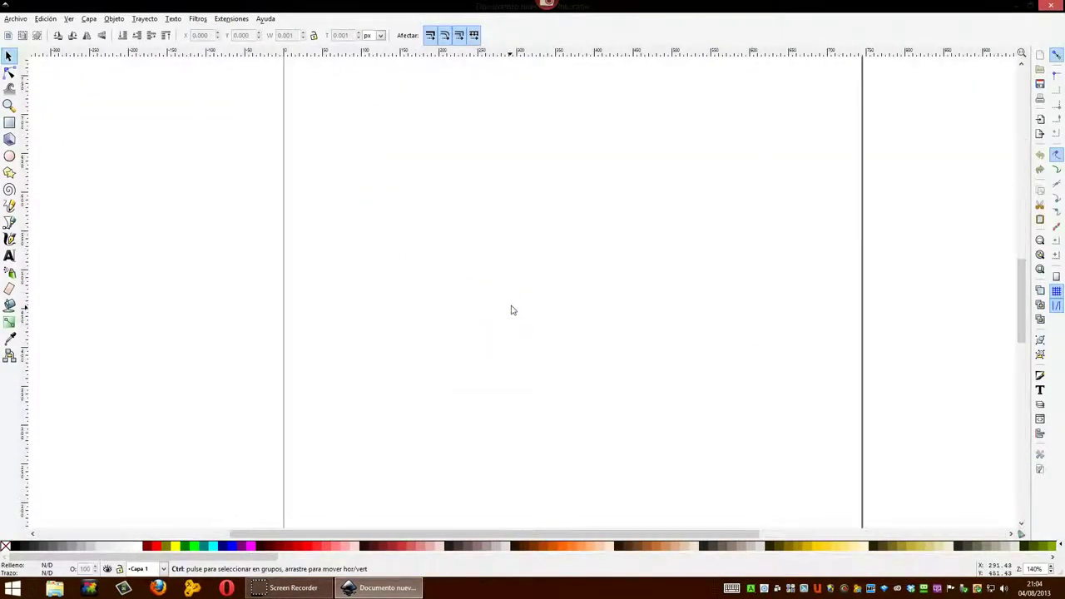
{"action": "scroll", "coordinate": [512, 310], "scroll_direction": "up", "scroll_amount": 2}
{"action": "scroll", "coordinate": [512, 310], "scroll_direction": "down", "scroll_amount": 2}
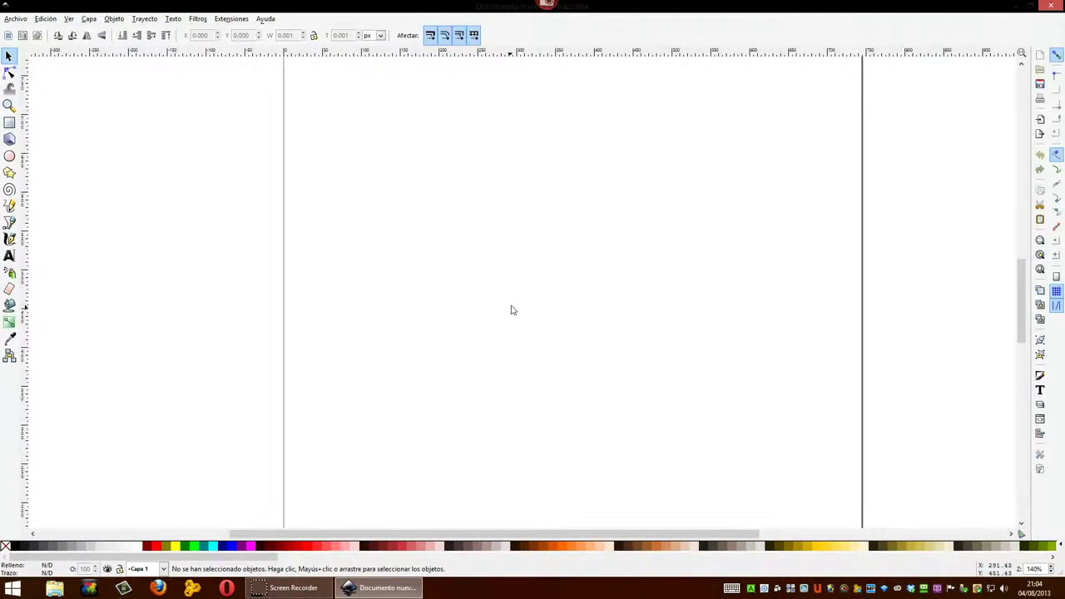
{"action": "left_click_drag", "start_coordinate": [510, 304], "coordinate": [418, 294]}
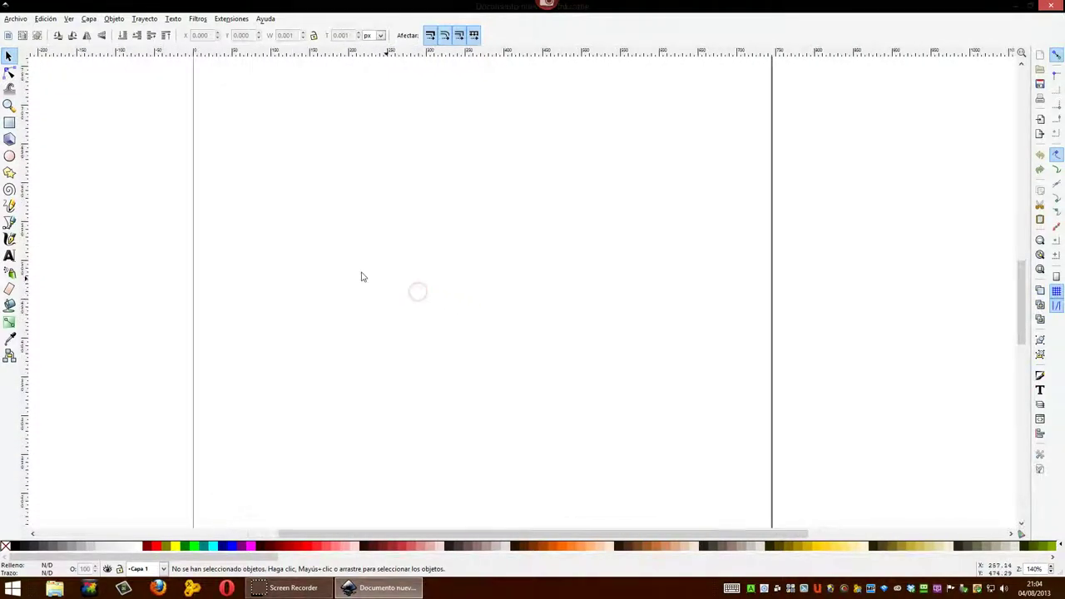
{"action": "left_click", "coordinate": [15, 18]}
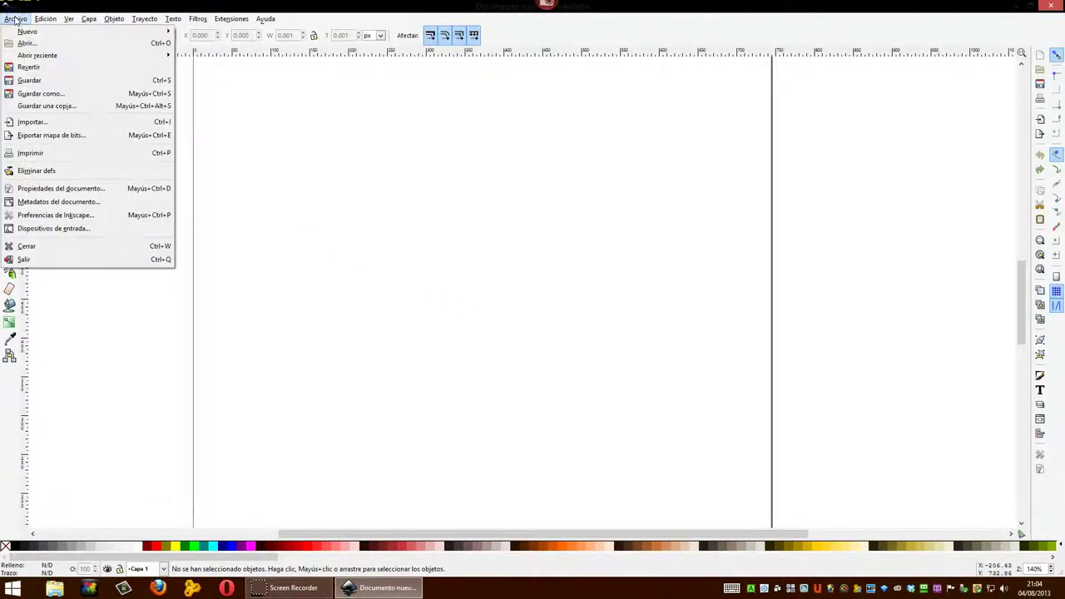
{"action": "left_click", "coordinate": [32, 193]}
{"action": "left_click", "coordinate": [169, 158]}
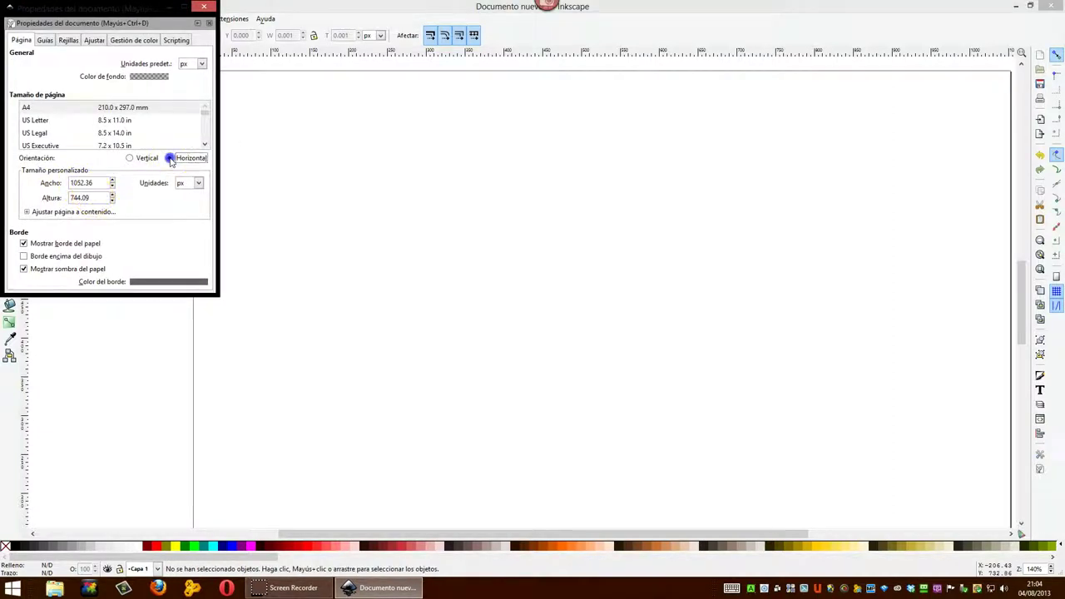
{"action": "left_click", "coordinate": [202, 9]}
{"action": "left_click_drag", "start_coordinate": [494, 245], "coordinate": [400, 214]}
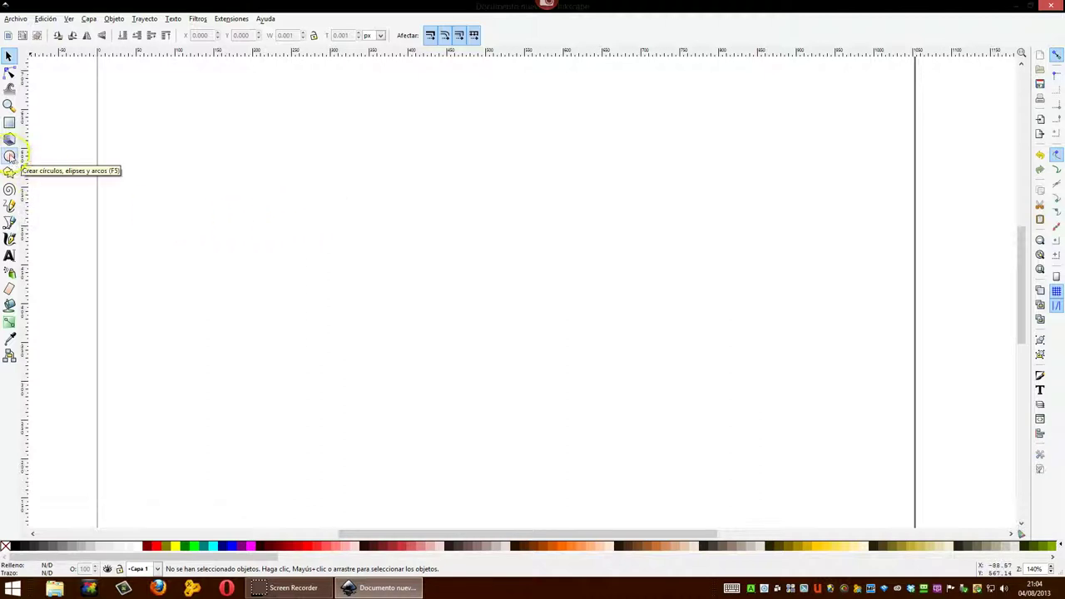
Draw a large red circle and a smaller circle overlapping its right side, nudged up-left.
{"action": "left_click", "coordinate": [10, 155]}
{"action": "left_click_drag", "start_coordinate": [193, 157], "coordinate": [401, 362]}
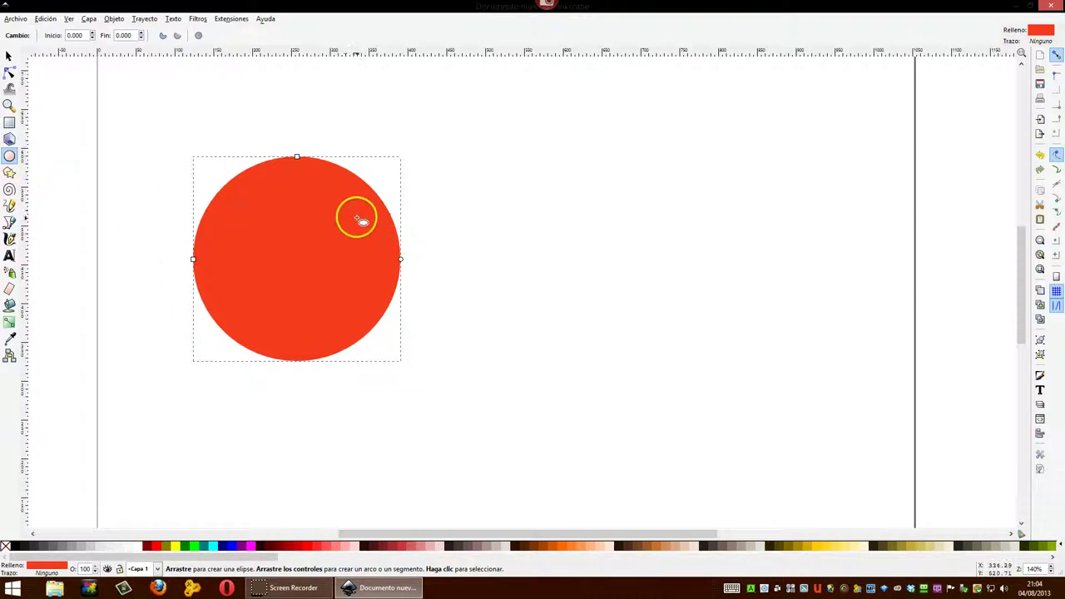
{"action": "mouse_move", "coordinate": [353, 208]}
{"action": "left_mouse_down"}
{"action": "mouse_move", "coordinate": [477, 347]}
{"action": "mouse_move", "coordinate": [540, 347]}
{"action": "mouse_move", "coordinate": [528, 374]}
{"action": "left_mouse_up"}
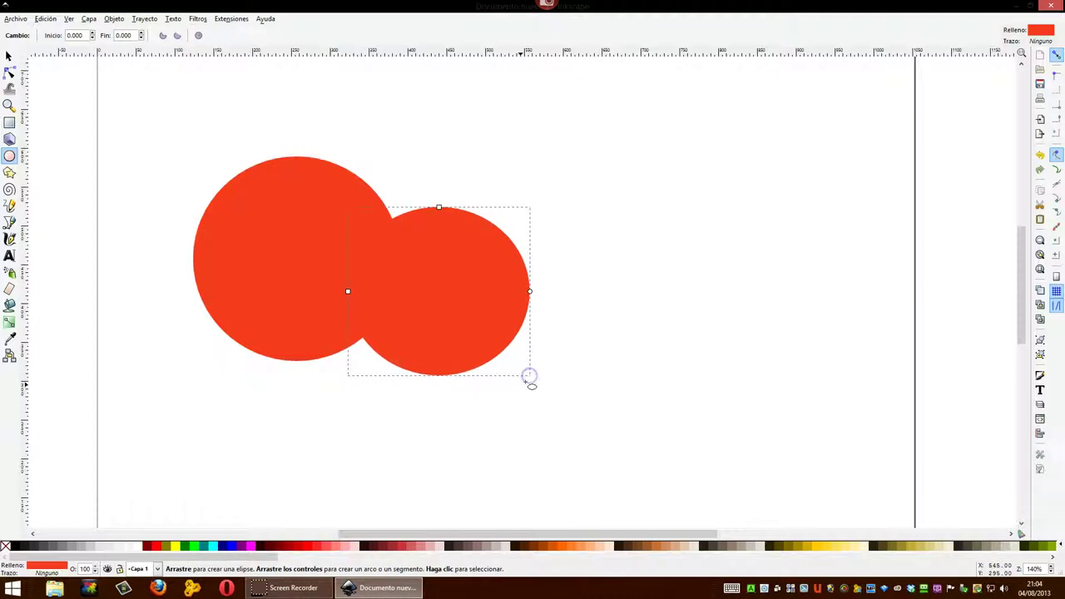
{"action": "left_click", "coordinate": [9, 56]}
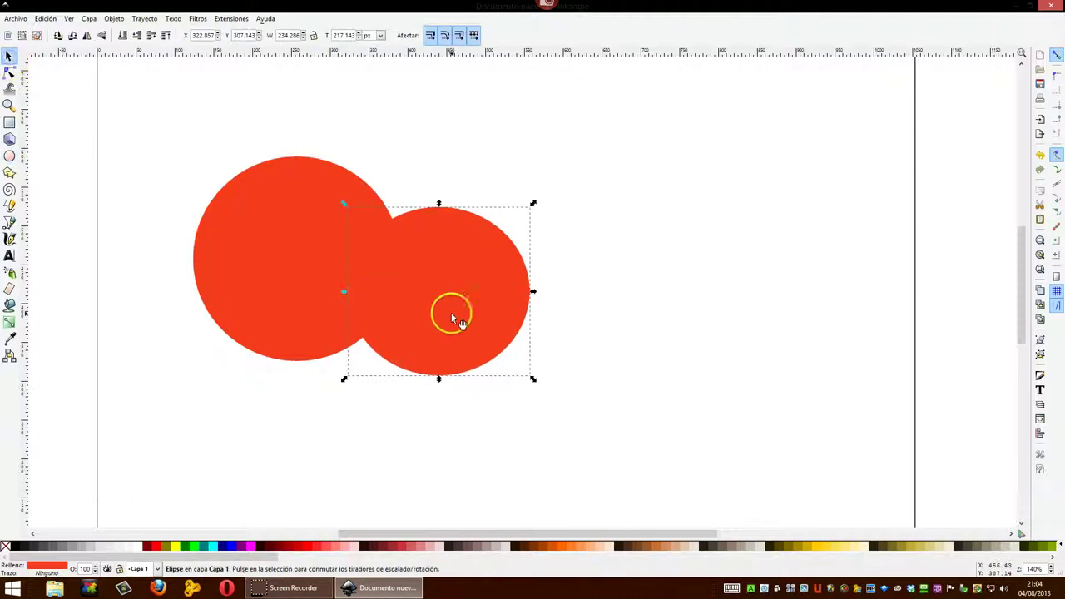
{"action": "left_click_drag", "start_coordinate": [452, 317], "coordinate": [438, 286]}
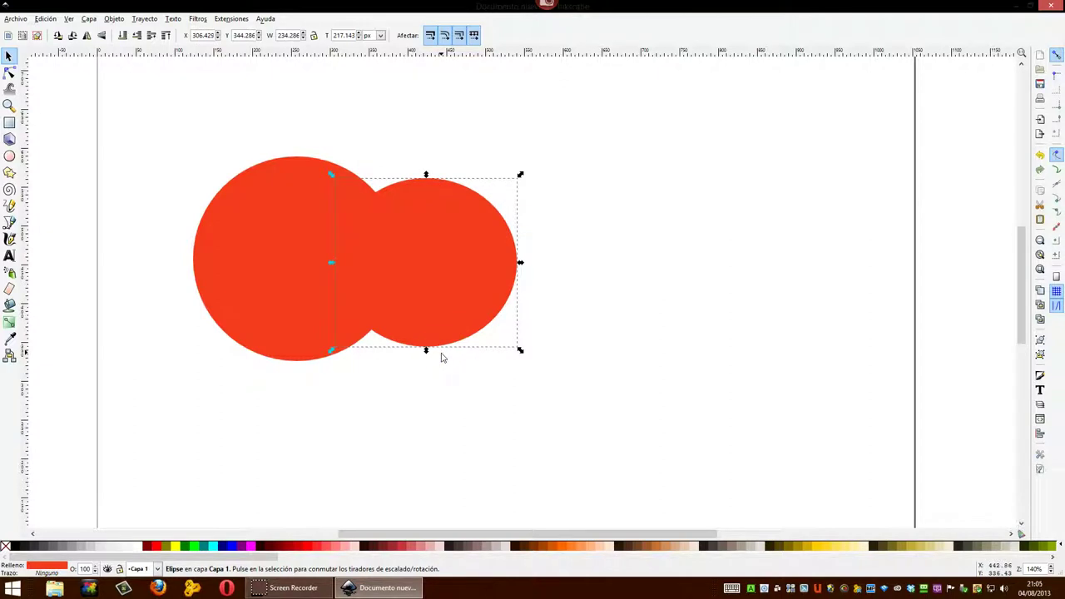
Select both circles and divide the large circle by the small one with Trayecto > División.
{"action": "left_click", "coordinate": [145, 19]}
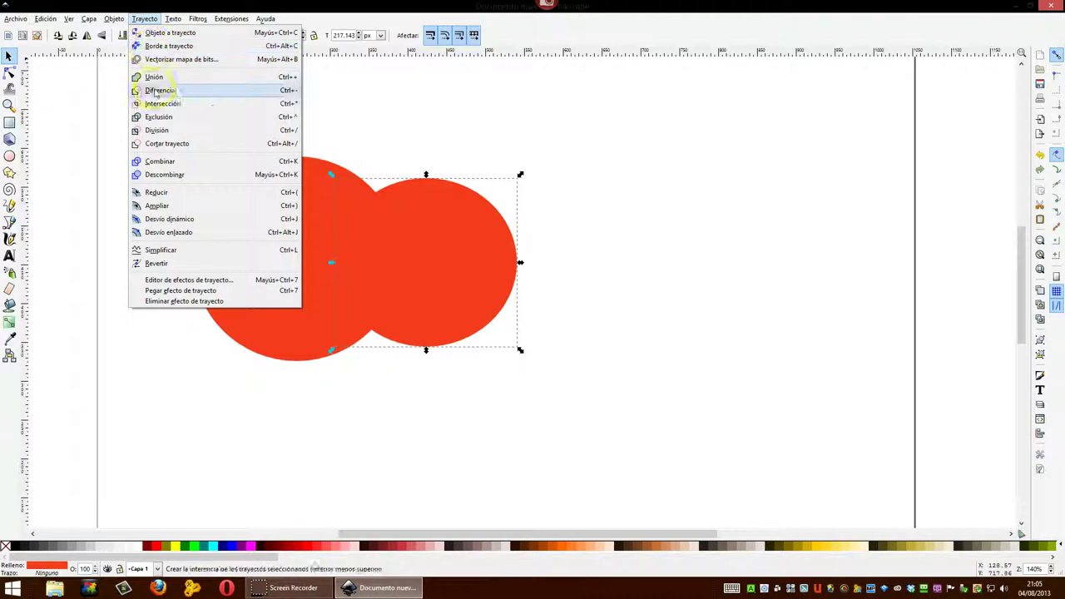
{"action": "left_click", "coordinate": [155, 131]}
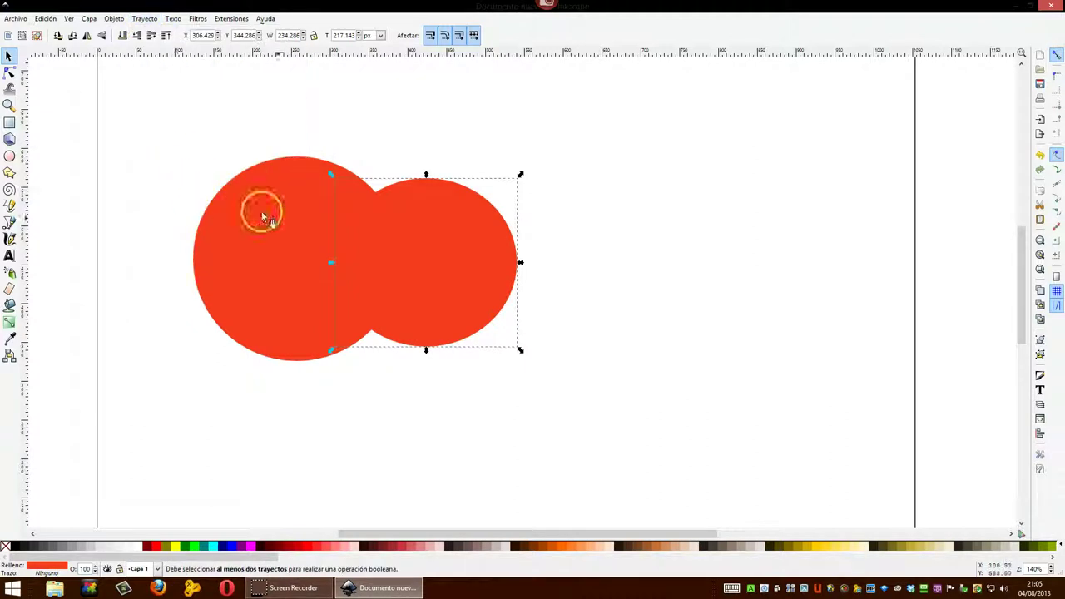
{"action": "left_click_drag", "start_coordinate": [167, 130], "coordinate": [621, 420]}
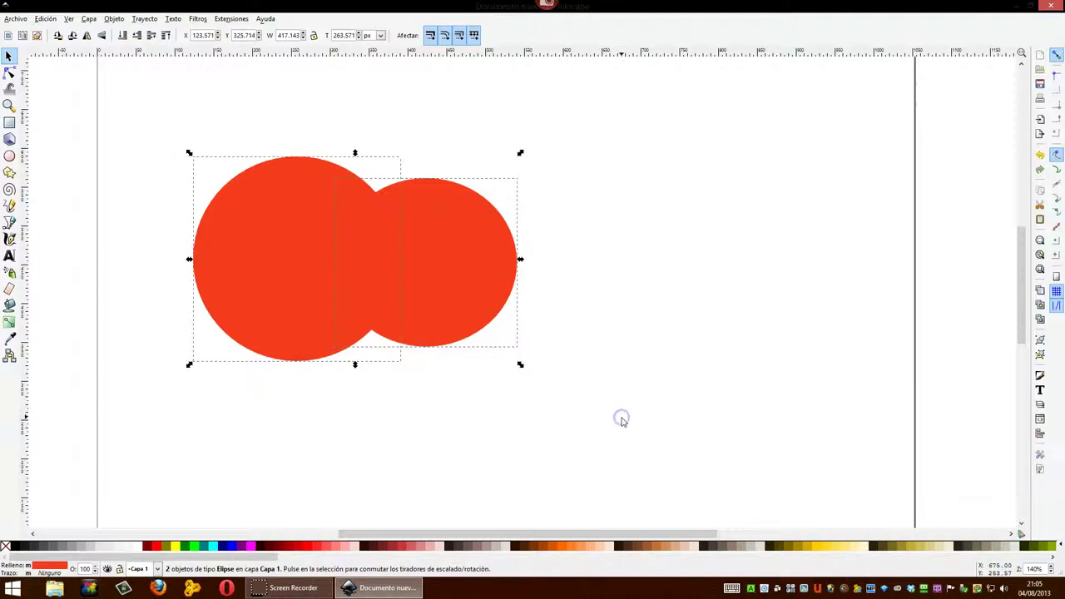
{"action": "left_click", "coordinate": [145, 19]}
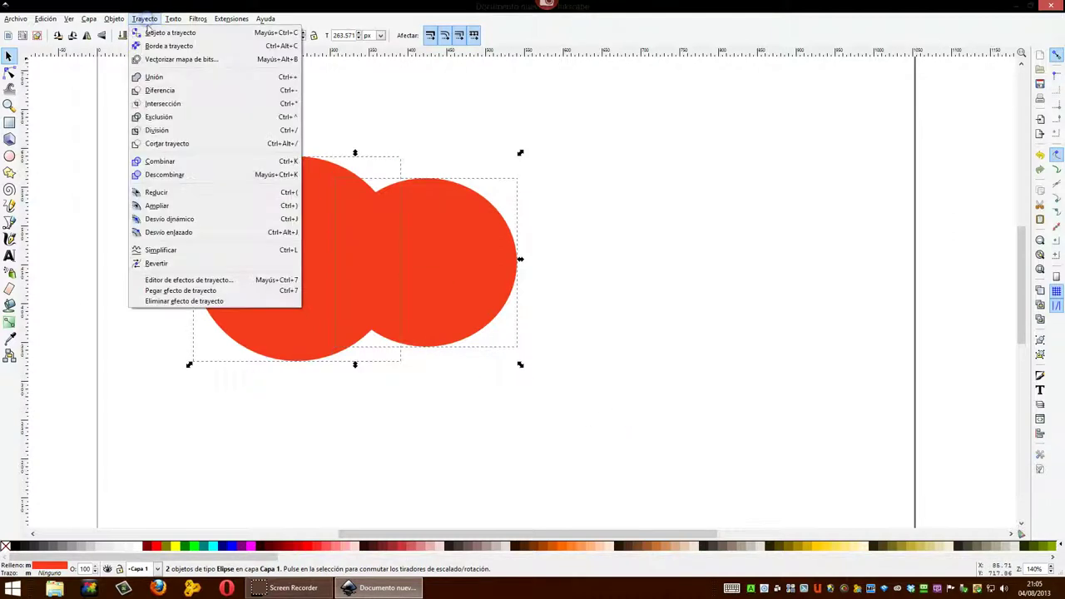
{"action": "left_click", "coordinate": [157, 129]}
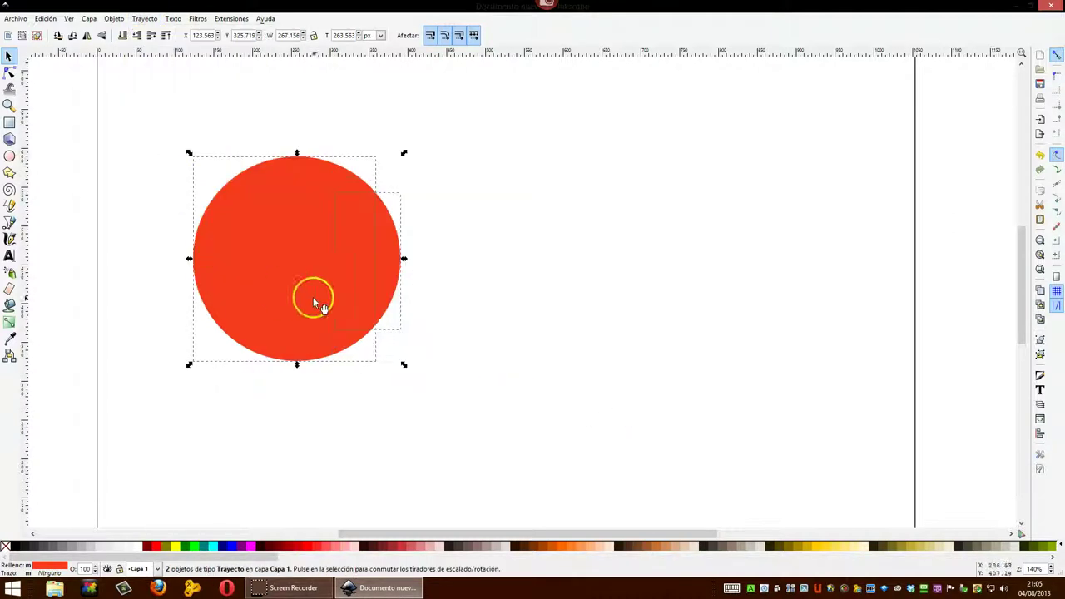
Pull the lens piece out to the right, then move both pieces toward the page centre.
{"action": "left_click", "coordinate": [454, 308]}
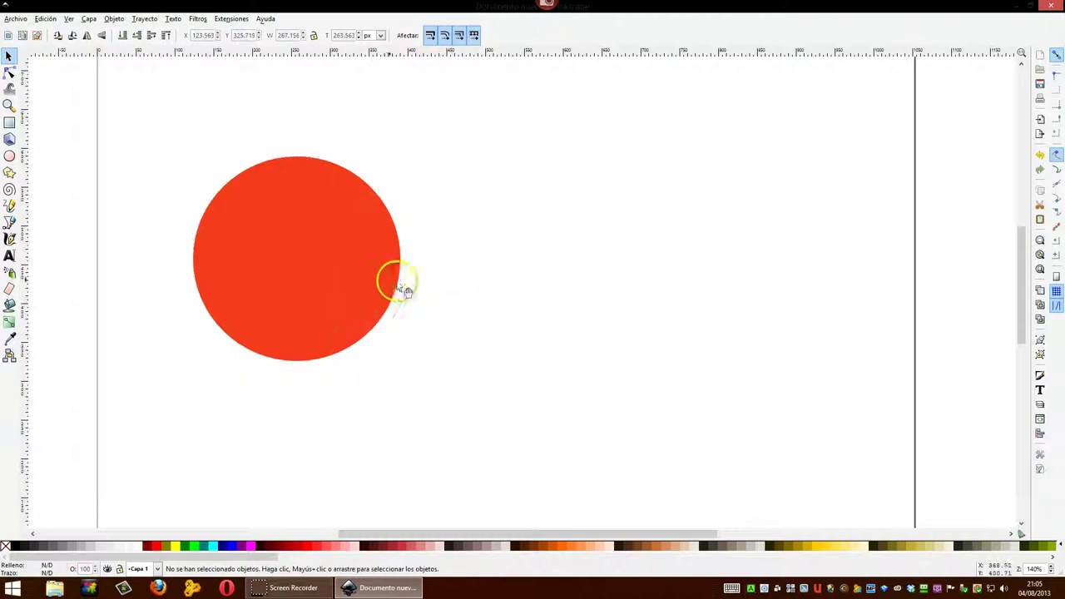
{"action": "left_click_drag", "start_coordinate": [376, 275], "coordinate": [399, 277]}
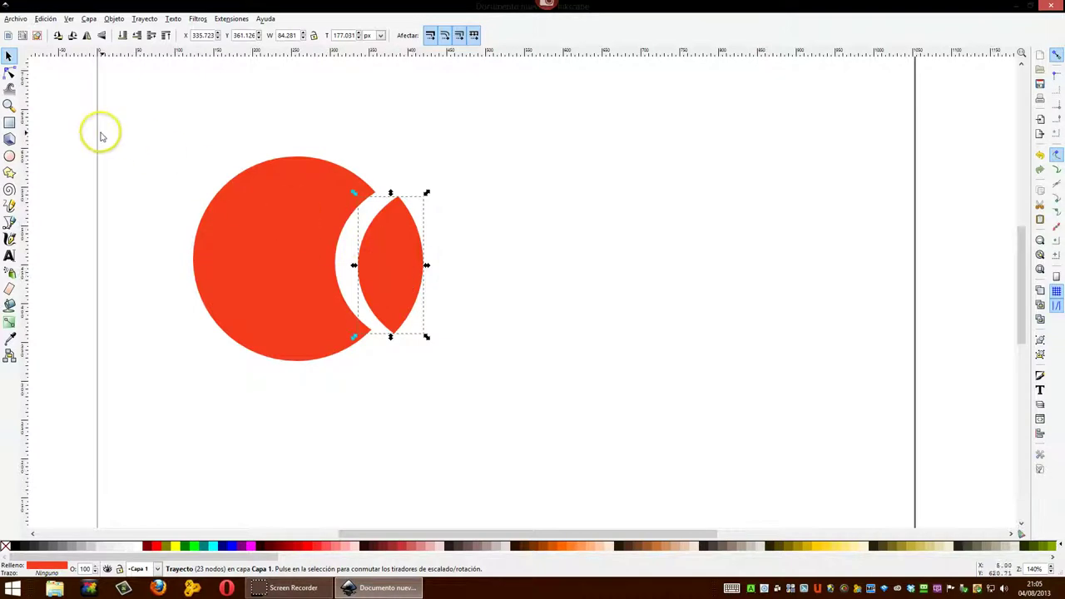
{"action": "left_click_drag", "start_coordinate": [159, 128], "coordinate": [564, 431]}
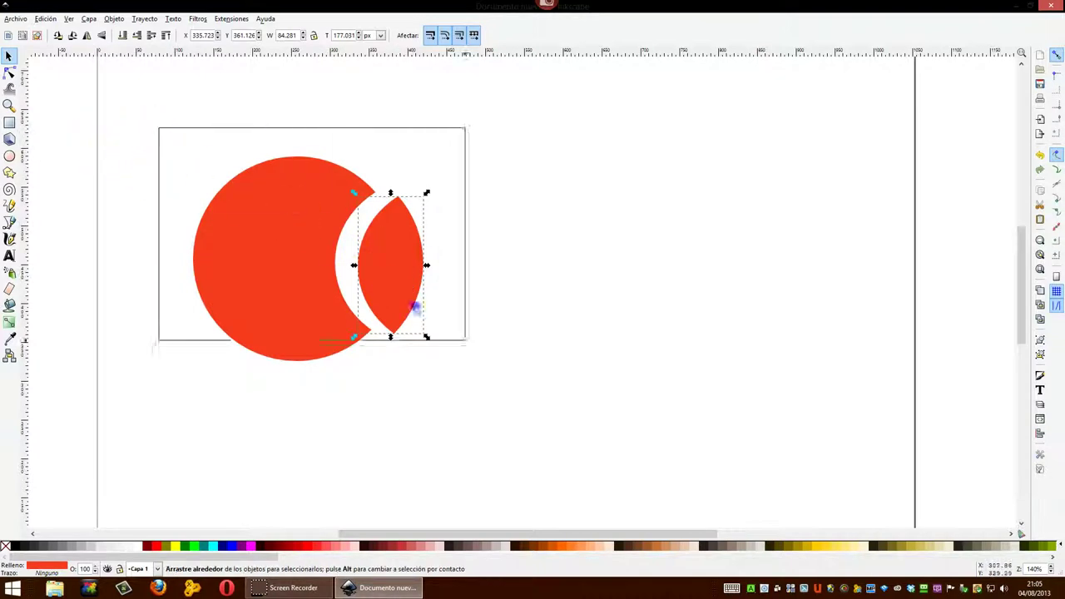
{"action": "mouse_move", "coordinate": [291, 259]}
{"action": "left_mouse_down"}
{"action": "mouse_move", "coordinate": [425, 278]}
{"action": "mouse_move", "coordinate": [436, 264]}
{"action": "left_mouse_up"}
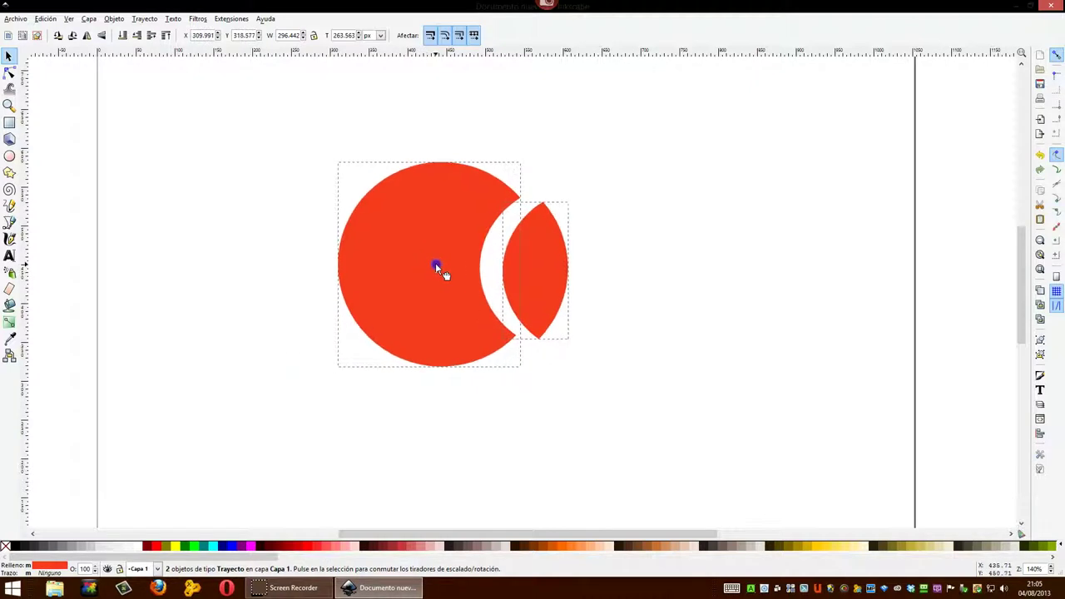
{"action": "left_click", "coordinate": [255, 302]}
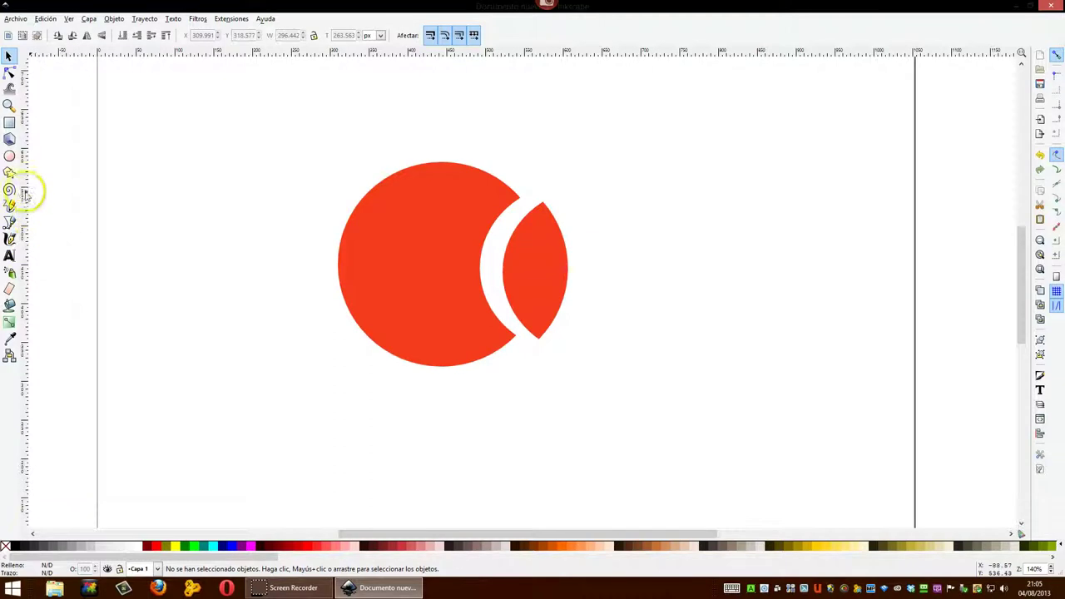
Draw a red five-point star and place it, slightly enlarged, over the circle's upper left.
{"action": "left_click", "coordinate": [9, 173]}
{"action": "mouse_move", "coordinate": [207, 135]}
{"action": "left_mouse_down"}
{"action": "mouse_move", "coordinate": [252, 185]}
{"action": "mouse_move", "coordinate": [214, 158]}
{"action": "left_mouse_up"}
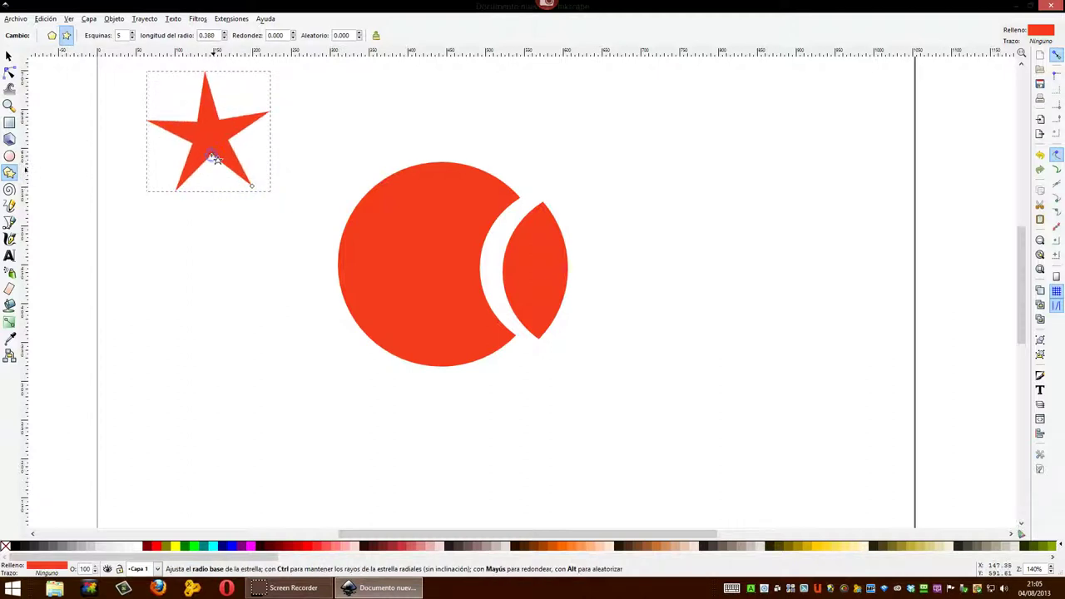
{"action": "left_click", "coordinate": [9, 56]}
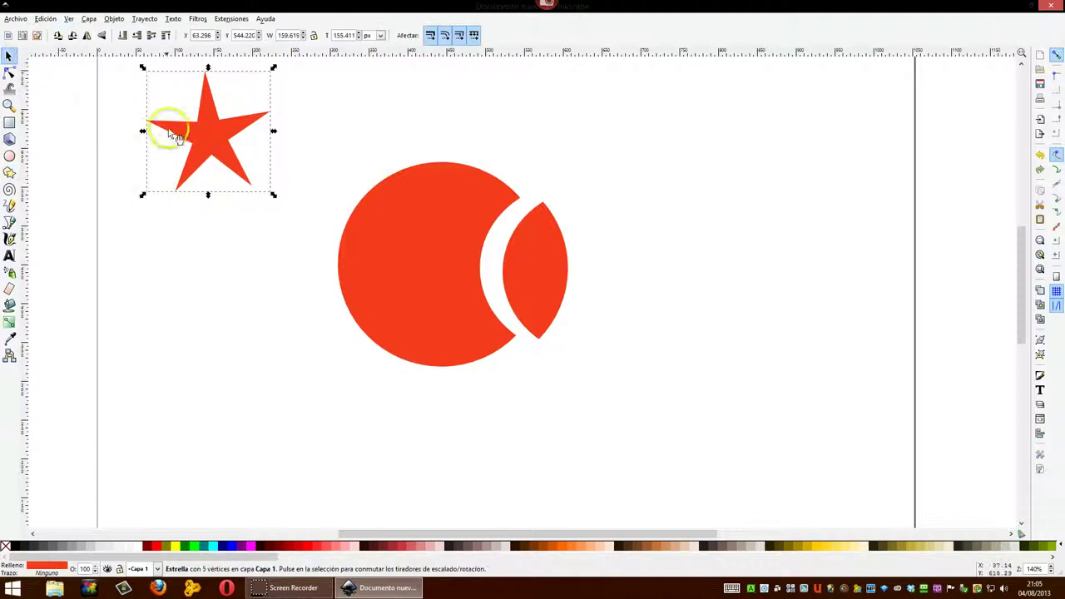
{"action": "left_click_drag", "start_coordinate": [205, 135], "coordinate": [358, 221]}
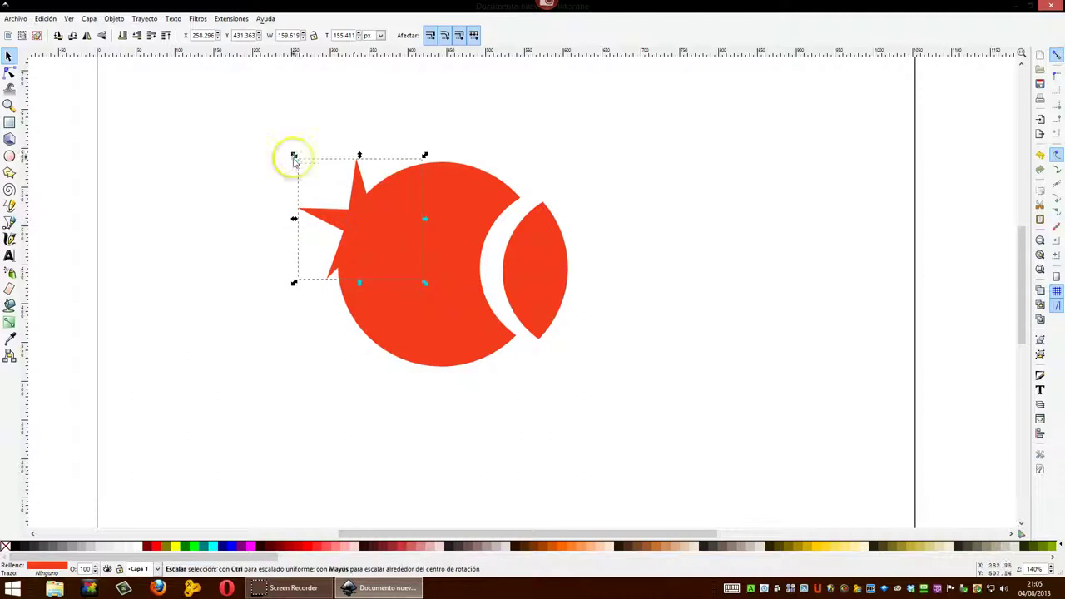
{"action": "left_click_drag", "start_coordinate": [294, 155], "coordinate": [286, 148]}
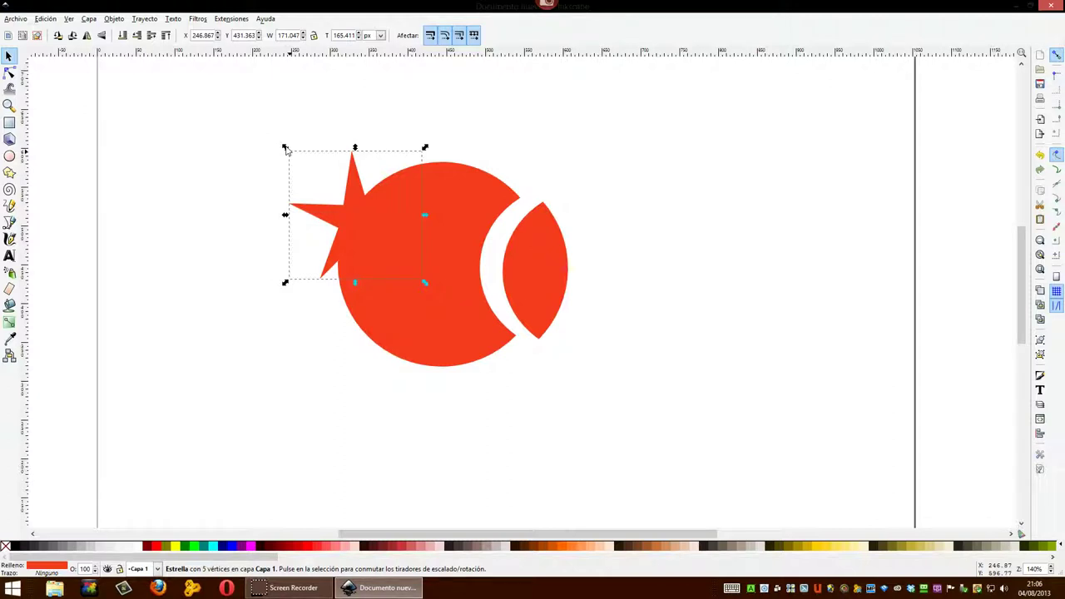
Subtract the star from the circle with Trayecto > Diferencia.
{"action": "key", "text": "shift"}
{"action": "left_click", "coordinate": [451, 306], "text": "shift"}
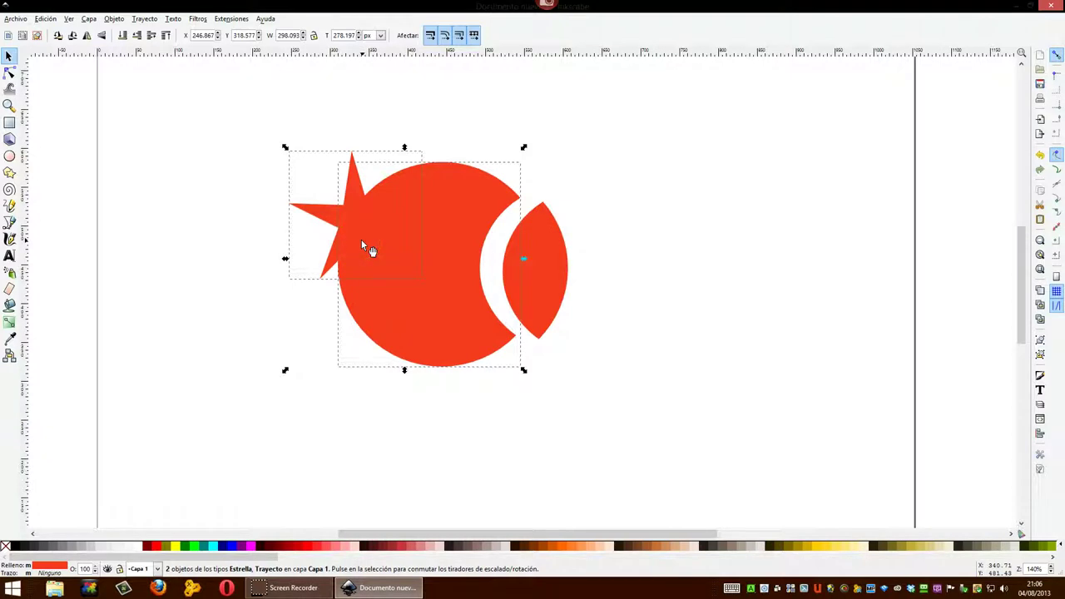
{"action": "left_click", "coordinate": [143, 18]}
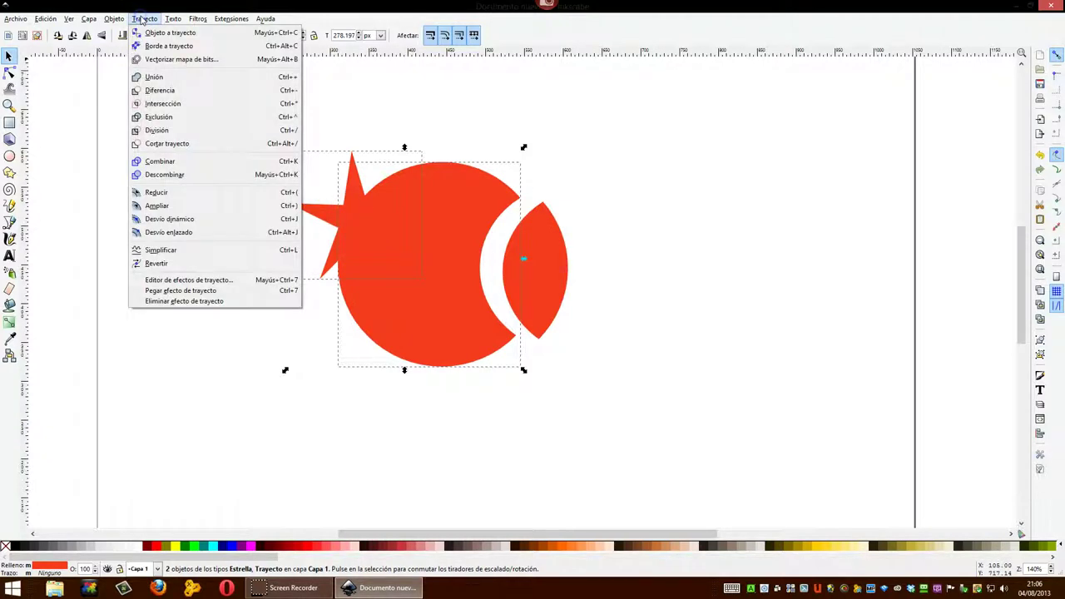
{"action": "left_click", "coordinate": [154, 89]}
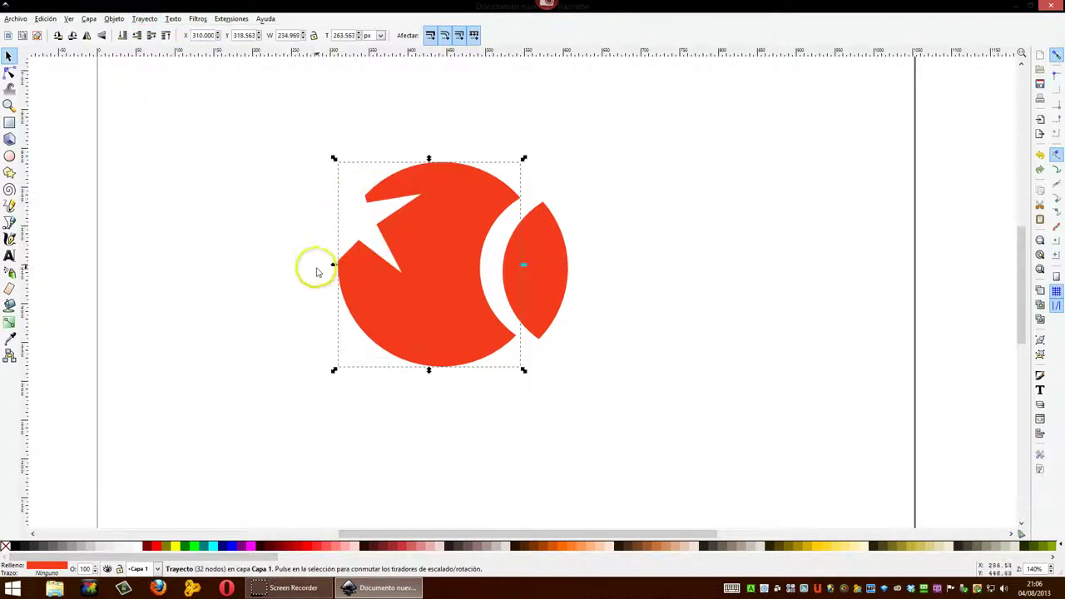
{"action": "left_click", "coordinate": [287, 282]}
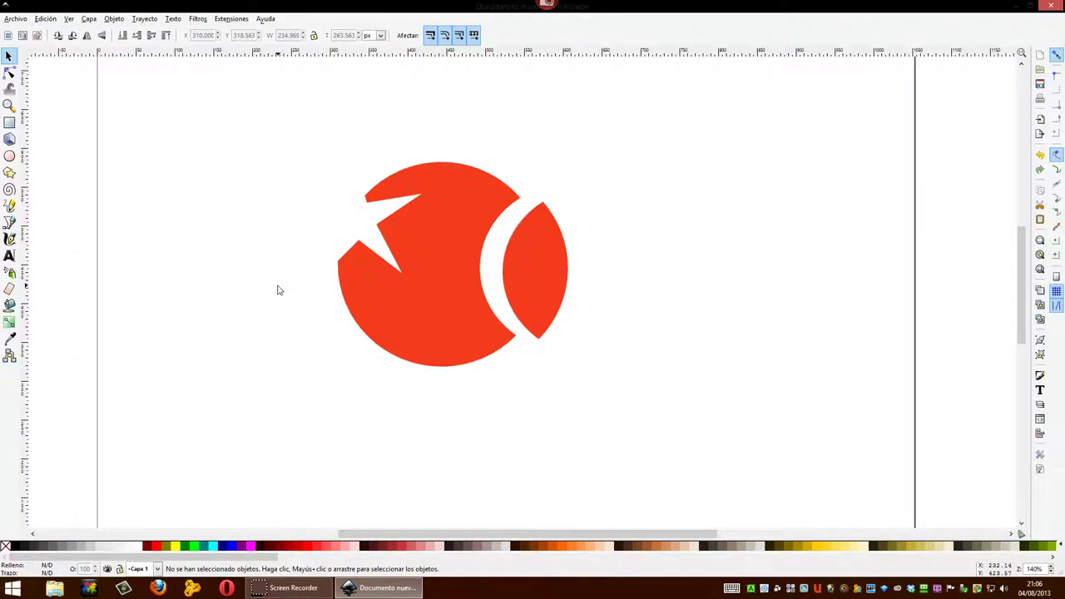
Apply a radial gradient across both red shapes, stretching it right and upward.
{"action": "left_click_drag", "start_coordinate": [267, 142], "coordinate": [683, 436]}
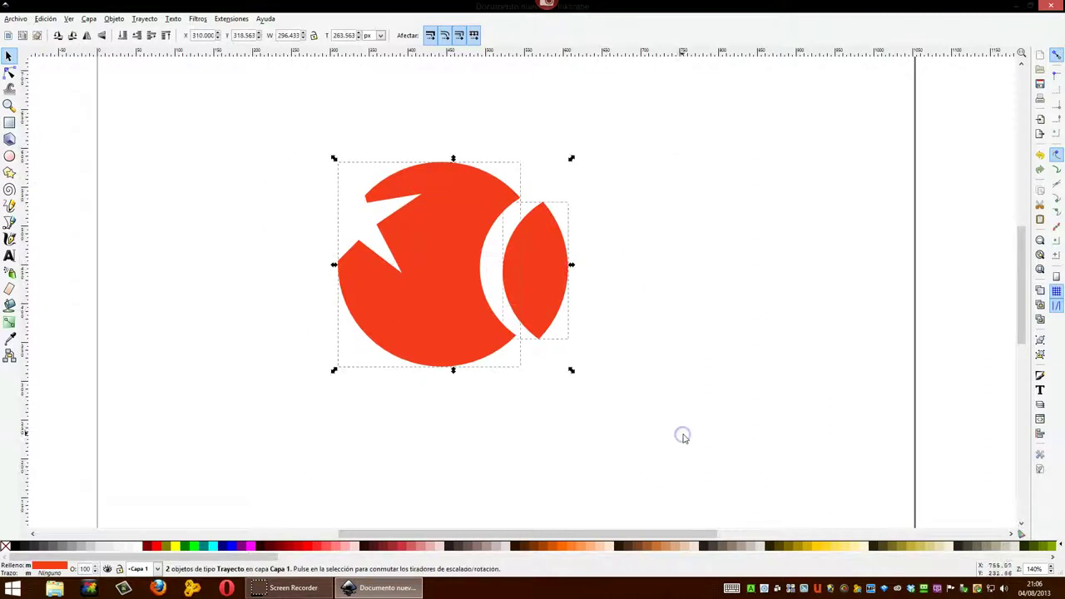
{"action": "left_click", "coordinate": [10, 323]}
{"action": "mouse_move", "coordinate": [242, 265]}
{"action": "left_mouse_down"}
{"action": "mouse_move", "coordinate": [294, 276]}
{"action": "mouse_move", "coordinate": [695, 259]}
{"action": "left_mouse_up"}
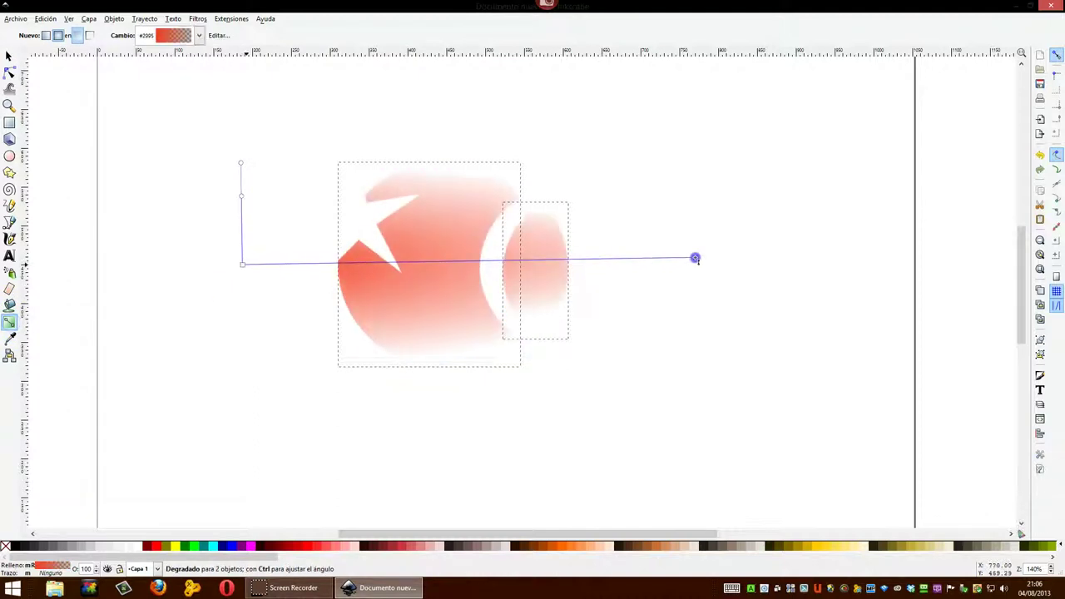
{"action": "mouse_move", "coordinate": [716, 258]}
{"action": "left_mouse_down"}
{"action": "mouse_move", "coordinate": [732, 259]}
{"action": "mouse_move", "coordinate": [637, 269]}
{"action": "mouse_move", "coordinate": [801, 270]}
{"action": "left_mouse_up"}
{"action": "left_click", "coordinate": [242, 164]}
{"action": "left_click_drag", "start_coordinate": [241, 160], "coordinate": [232, 95]}
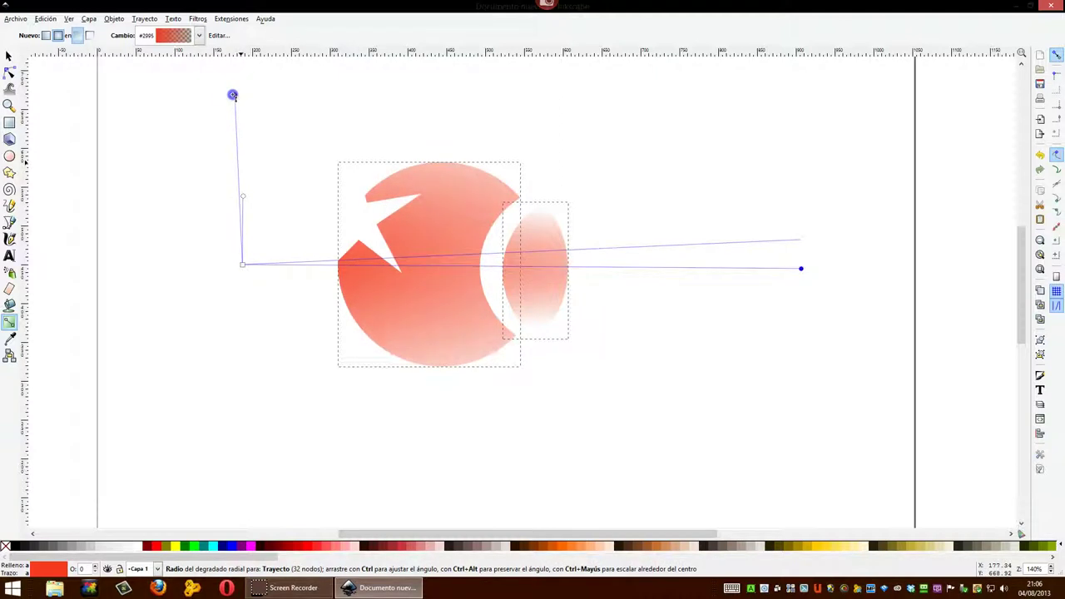
Redraw the radial gradient from the left of the shapes and adjust its radius handle.
{"action": "left_click_drag", "start_coordinate": [242, 264], "coordinate": [241, 306]}
{"action": "left_click", "coordinate": [242, 136]}
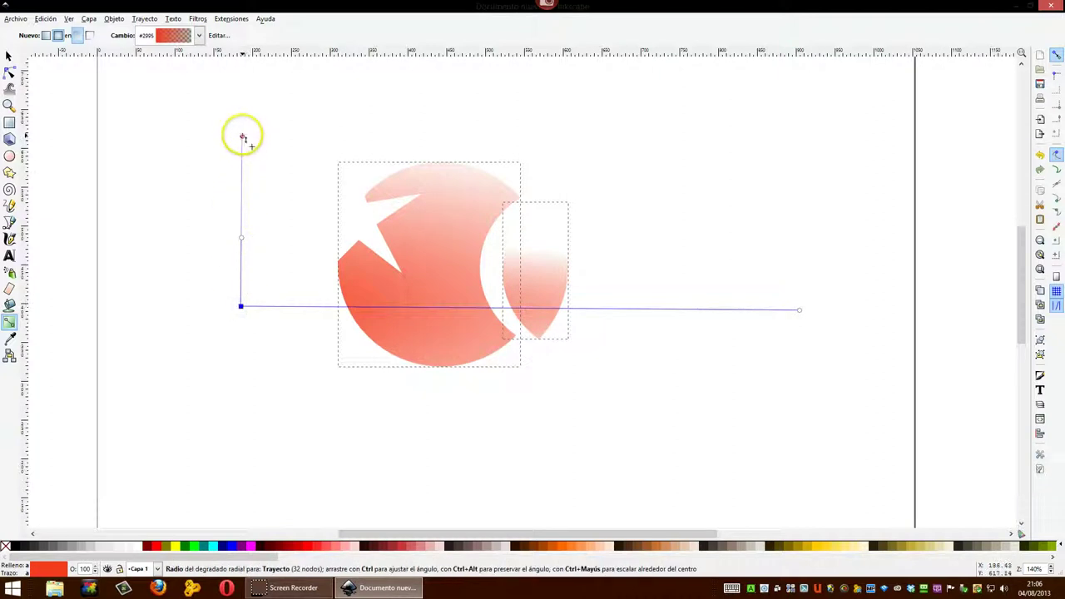
{"action": "left_click_drag", "start_coordinate": [242, 131], "coordinate": [236, 74]}
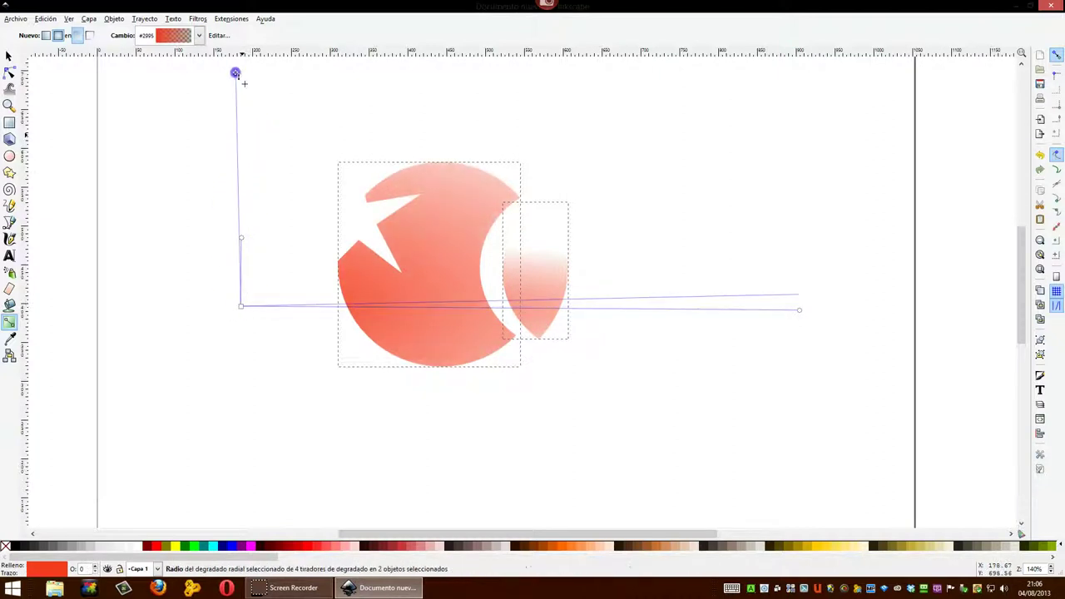
{"action": "mouse_move", "coordinate": [796, 295]}
{"action": "left_mouse_down"}
{"action": "mouse_move", "coordinate": [789, 263]}
{"action": "mouse_move", "coordinate": [795, 289]}
{"action": "left_mouse_up"}
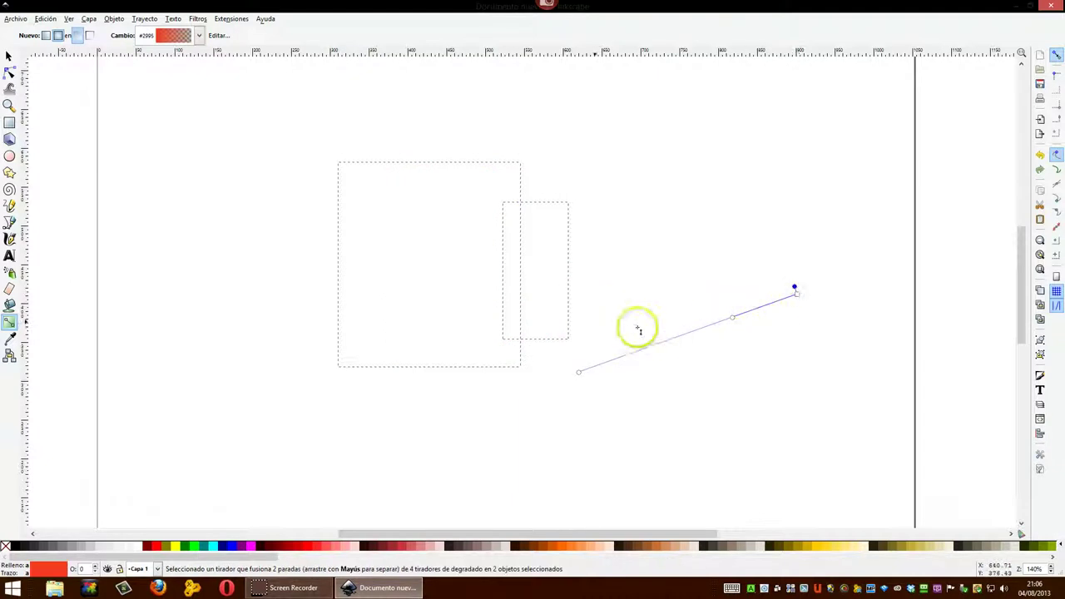
{"action": "mouse_move", "coordinate": [249, 261]}
{"action": "left_mouse_down"}
{"action": "mouse_move", "coordinate": [679, 268]}
{"action": "mouse_move", "coordinate": [673, 325]}
{"action": "mouse_move", "coordinate": [682, 294]}
{"action": "left_mouse_up"}
{"action": "mouse_move", "coordinate": [257, 194]}
{"action": "left_mouse_down"}
{"action": "mouse_move", "coordinate": [275, 201]}
{"action": "mouse_move", "coordinate": [250, 209]}
{"action": "mouse_move", "coordinate": [261, 214]}
{"action": "mouse_move", "coordinate": [250, 223]}
{"action": "left_mouse_up"}
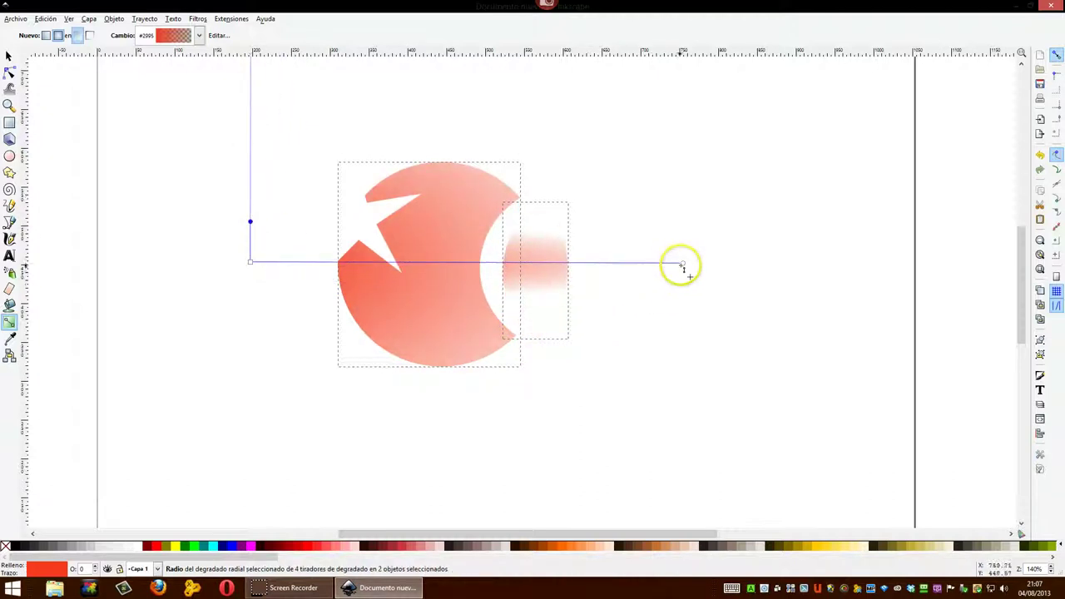
Pull the gradient end inward, move its centre farther left and tilt the end upward.
{"action": "mouse_move", "coordinate": [689, 273]}
{"action": "left_mouse_down"}
{"action": "mouse_move", "coordinate": [615, 281]}
{"action": "mouse_move", "coordinate": [937, 290]}
{"action": "mouse_move", "coordinate": [894, 293]}
{"action": "left_mouse_up"}
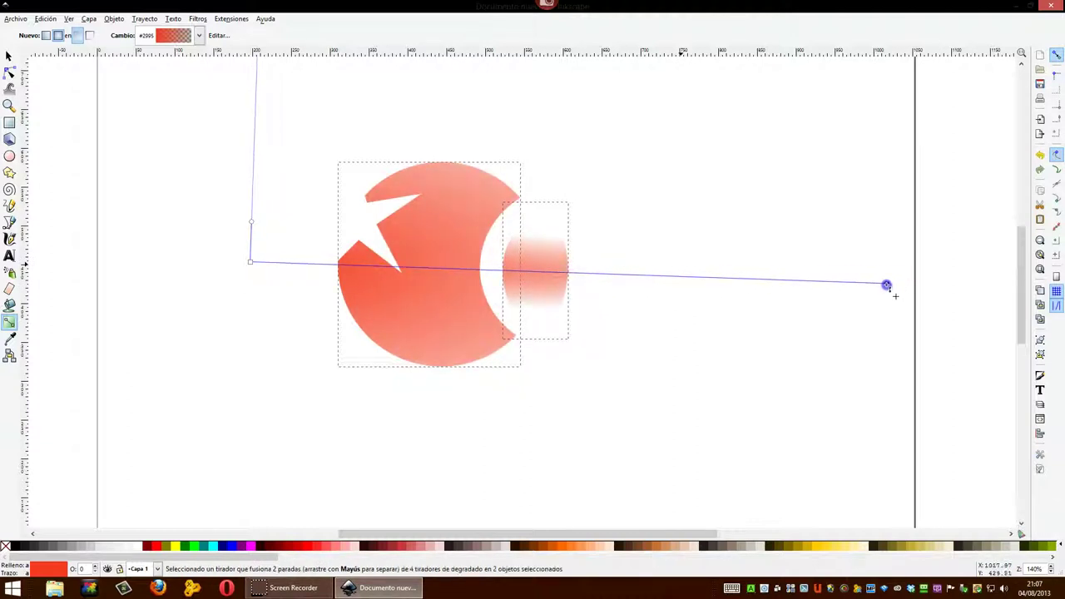
{"action": "left_click", "coordinate": [252, 264]}
{"action": "mouse_move", "coordinate": [252, 264]}
{"action": "left_mouse_down"}
{"action": "mouse_move", "coordinate": [174, 282]}
{"action": "mouse_move", "coordinate": [165, 312]}
{"action": "left_mouse_up"}
{"action": "left_click_drag", "start_coordinate": [794, 324], "coordinate": [793, 266]}
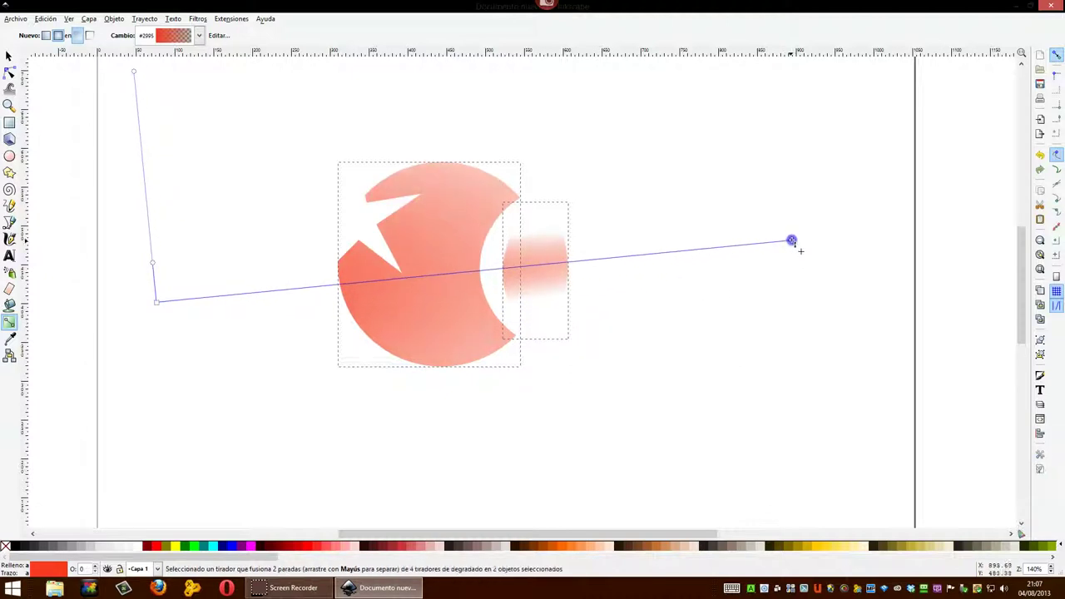
Redraw the gradient from left of the shapes to the right, tilting its end slightly down.
{"action": "left_click", "coordinate": [150, 260]}
{"action": "mouse_move", "coordinate": [151, 260]}
{"action": "left_mouse_down"}
{"action": "mouse_move", "coordinate": [179, 329]}
{"action": "mouse_move", "coordinate": [139, 355]}
{"action": "mouse_move", "coordinate": [116, 283]}
{"action": "mouse_move", "coordinate": [148, 258]}
{"action": "mouse_move", "coordinate": [201, 280]}
{"action": "mouse_move", "coordinate": [186, 305]}
{"action": "mouse_move", "coordinate": [147, 255]}
{"action": "mouse_move", "coordinate": [199, 216]}
{"action": "mouse_move", "coordinate": [343, 265]}
{"action": "mouse_move", "coordinate": [749, 264]}
{"action": "mouse_move", "coordinate": [740, 269]}
{"action": "mouse_move", "coordinate": [756, 302]}
{"action": "mouse_move", "coordinate": [746, 252]}
{"action": "left_mouse_up"}
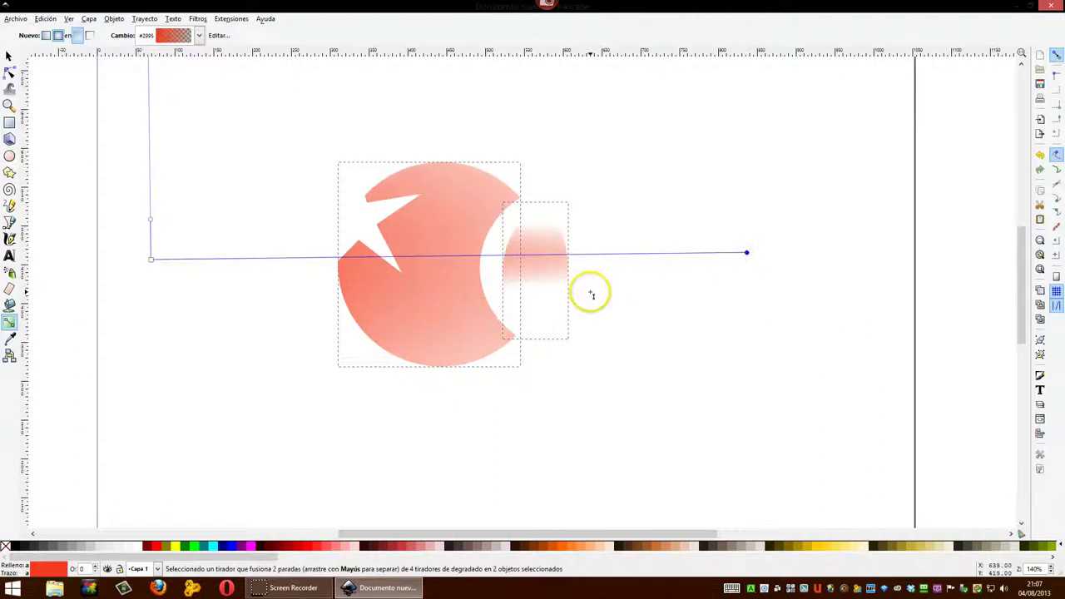
{"action": "left_click_drag", "start_coordinate": [746, 253], "coordinate": [750, 280]}
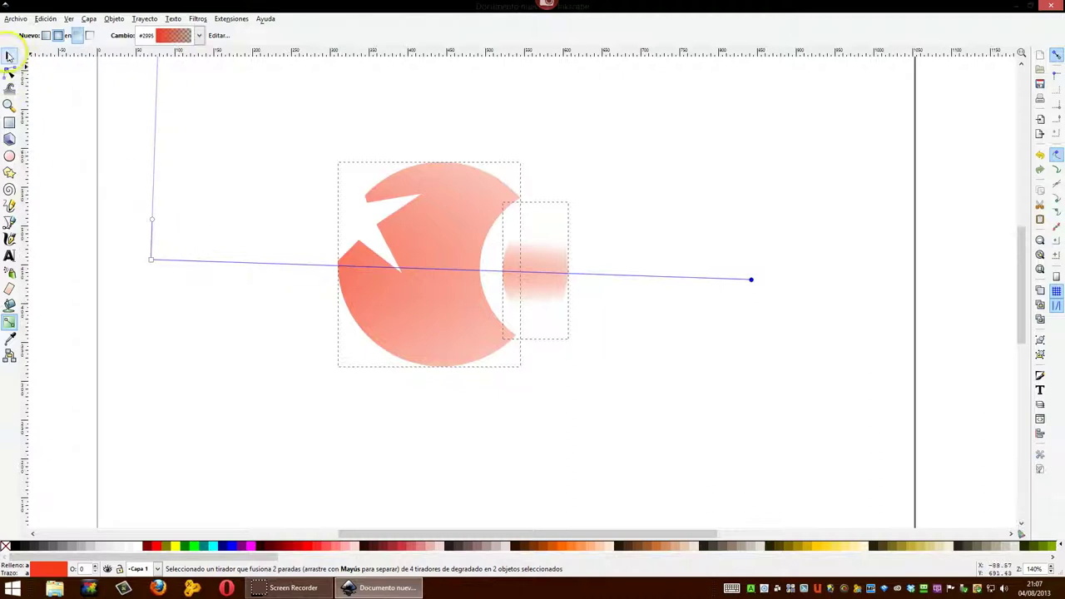
{"action": "left_click", "coordinate": [8, 55]}
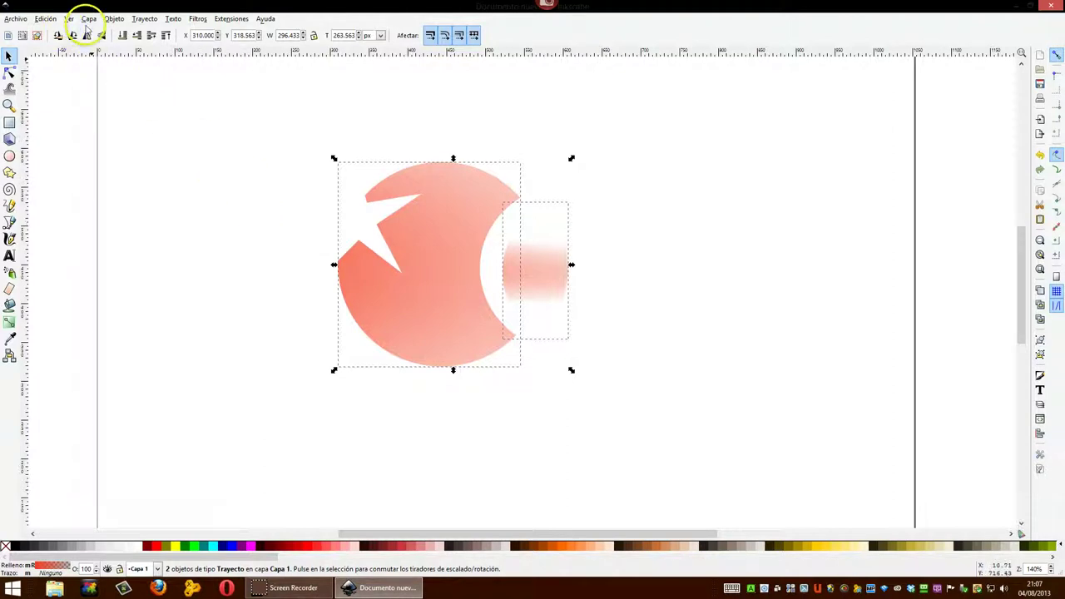
Duplicate both gradient-filled shapes with Edición > Duplicar.
{"action": "left_click", "coordinate": [45, 18]}
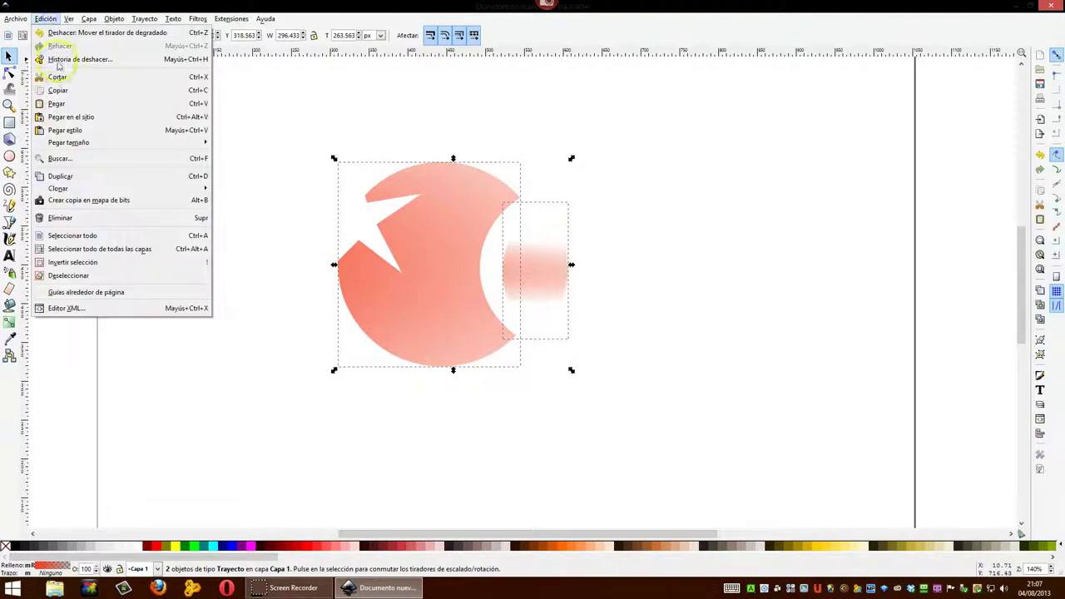
{"action": "left_click", "coordinate": [61, 176]}
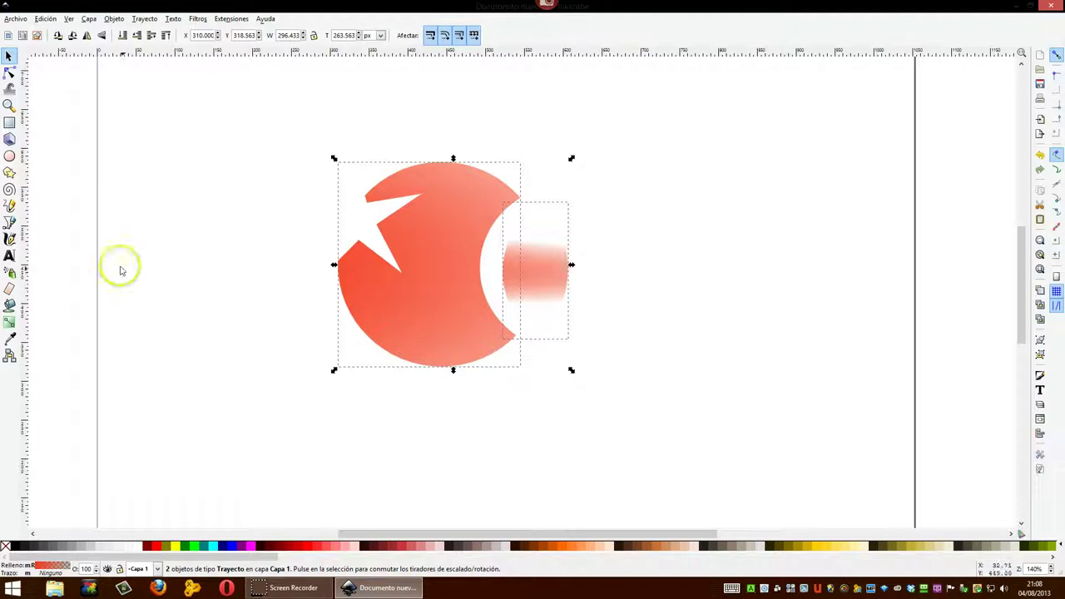
{"action": "left_click", "coordinate": [114, 18]}
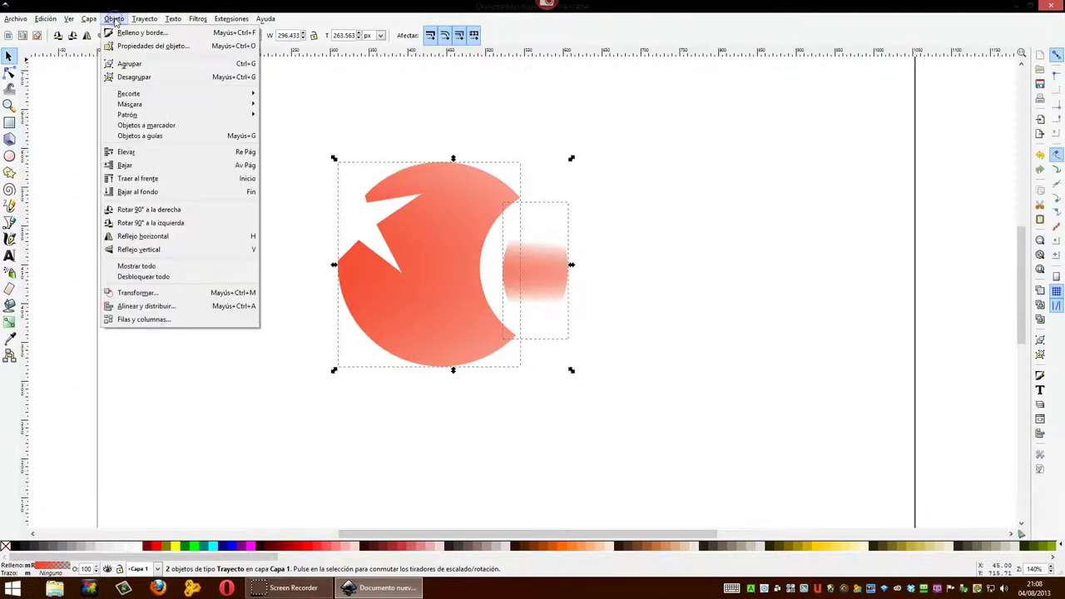
Select all four shapes and set their Desenfoque blur in Fill and Stroke to 4.0.
{"action": "left_click", "coordinate": [133, 33]}
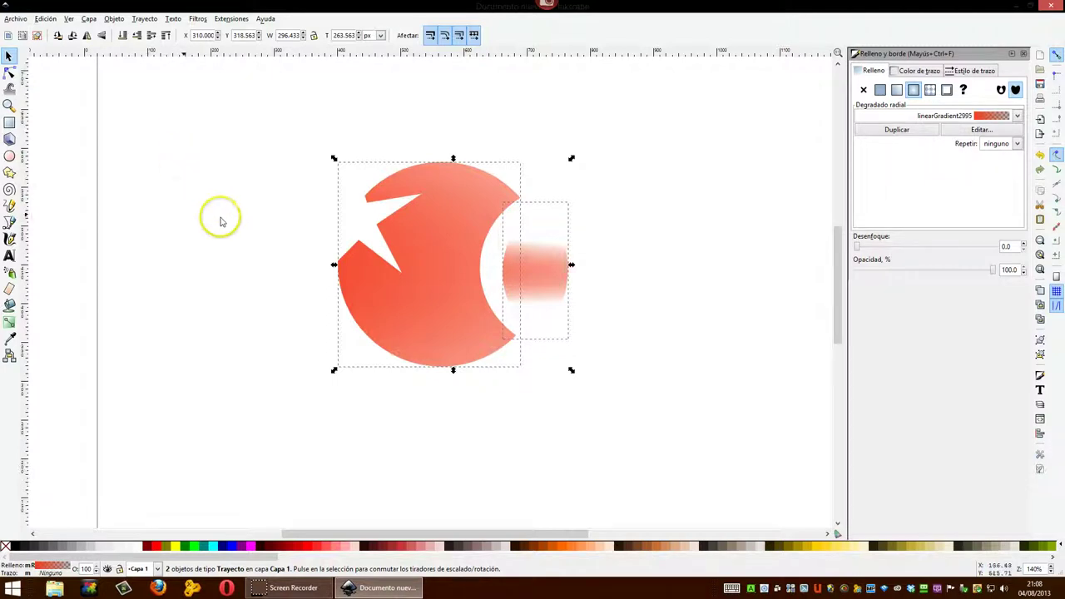
{"action": "left_click", "coordinate": [220, 214]}
{"action": "mouse_move", "coordinate": [239, 140]}
{"action": "left_mouse_down"}
{"action": "mouse_move", "coordinate": [330, 156]}
{"action": "mouse_move", "coordinate": [705, 430]}
{"action": "left_mouse_up"}
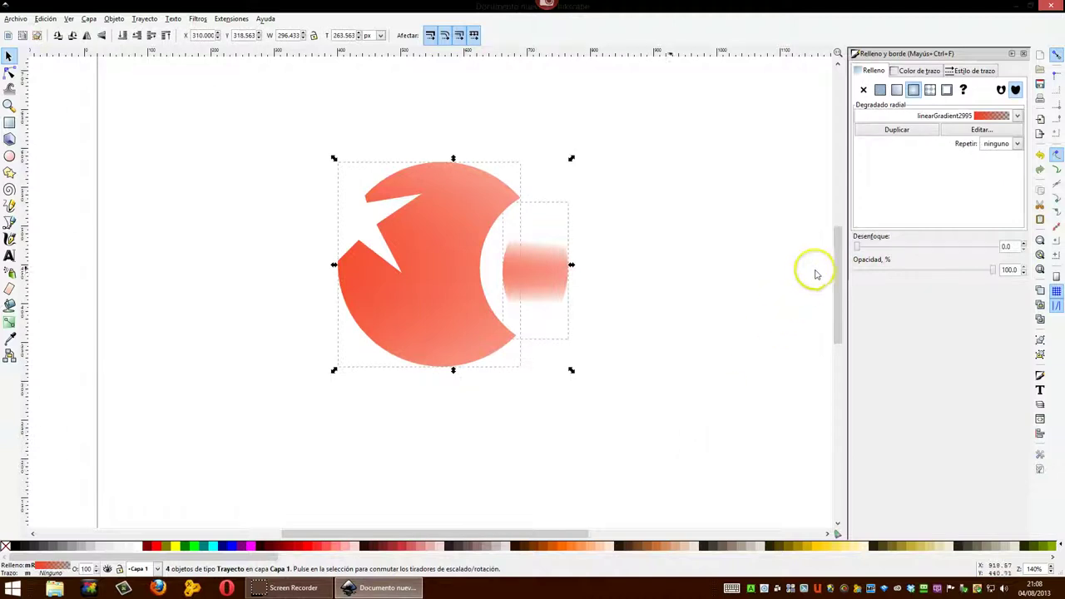
{"action": "left_click_drag", "start_coordinate": [860, 251], "coordinate": [910, 251]}
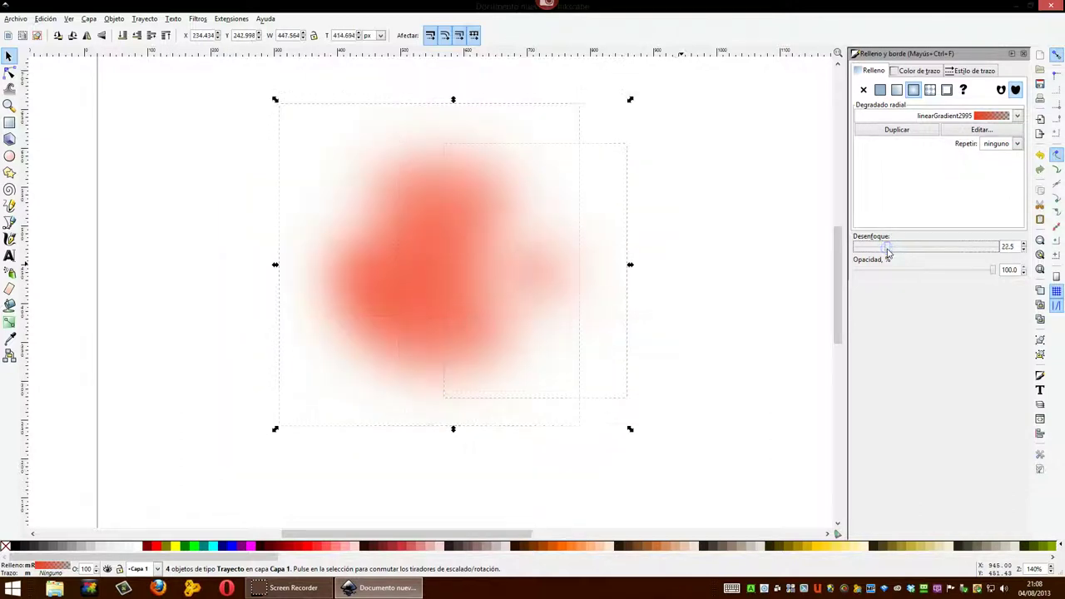
{"action": "left_click_drag", "start_coordinate": [888, 248], "coordinate": [876, 252]}
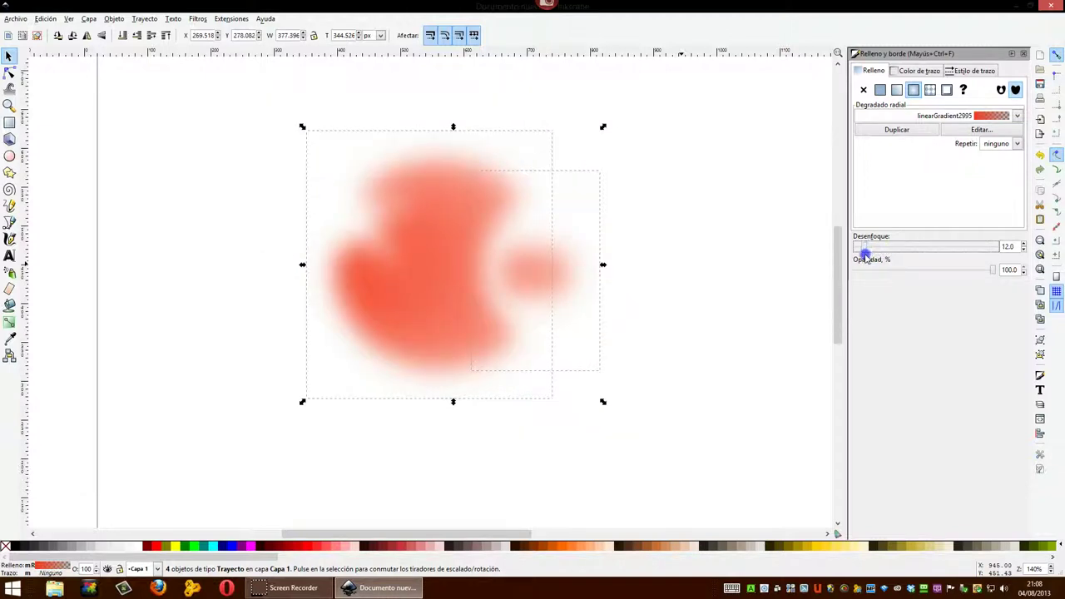
{"action": "left_click_drag", "start_coordinate": [865, 259], "coordinate": [862, 259]}
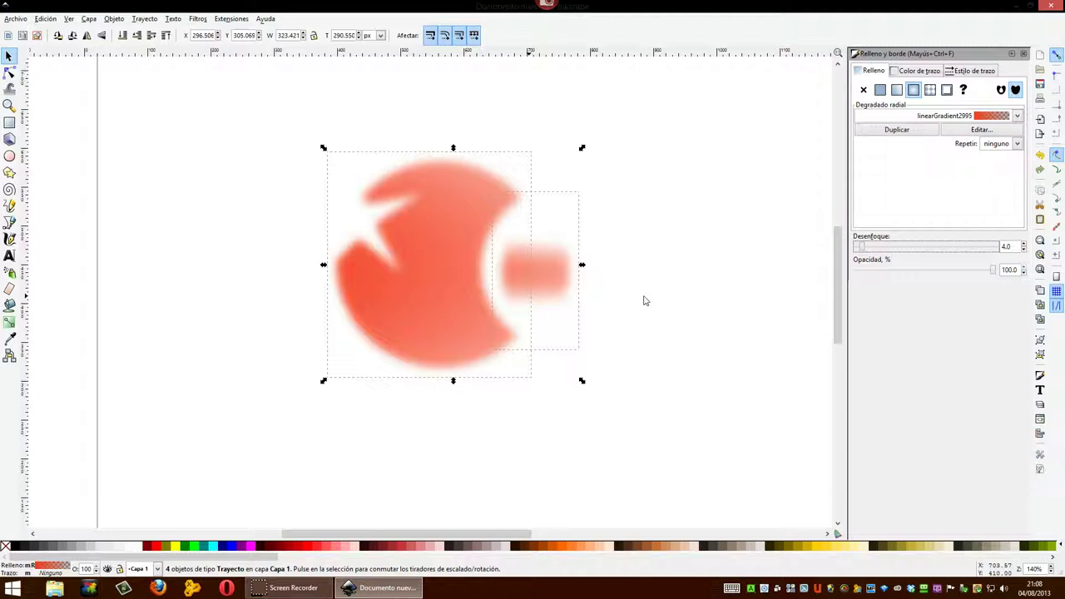
Lower the selected shapes one level, then send them to the back.
{"action": "left_click", "coordinate": [113, 19]}
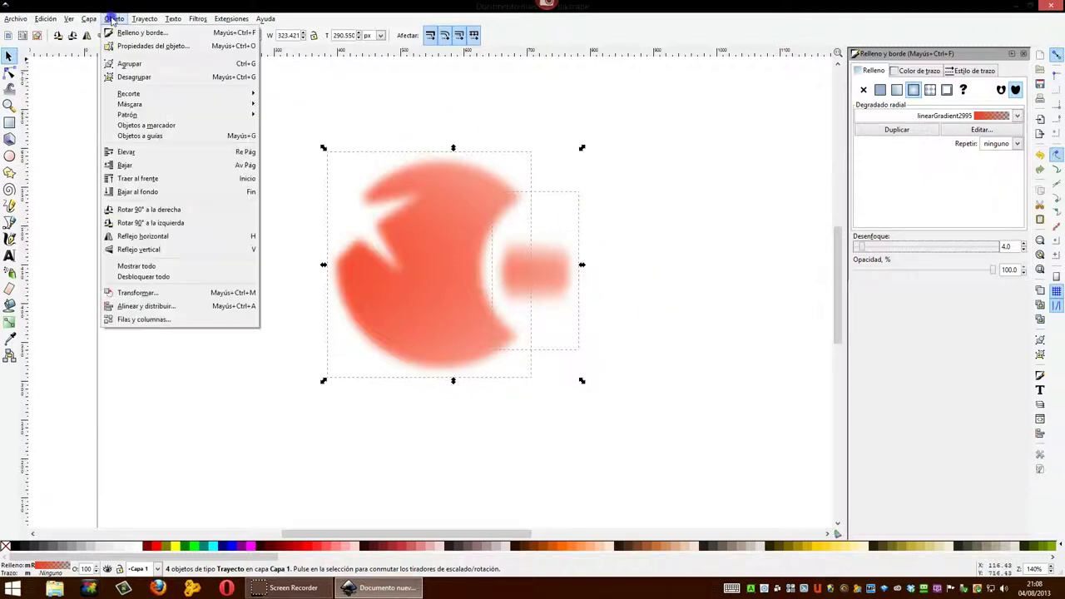
{"action": "left_click", "coordinate": [127, 166]}
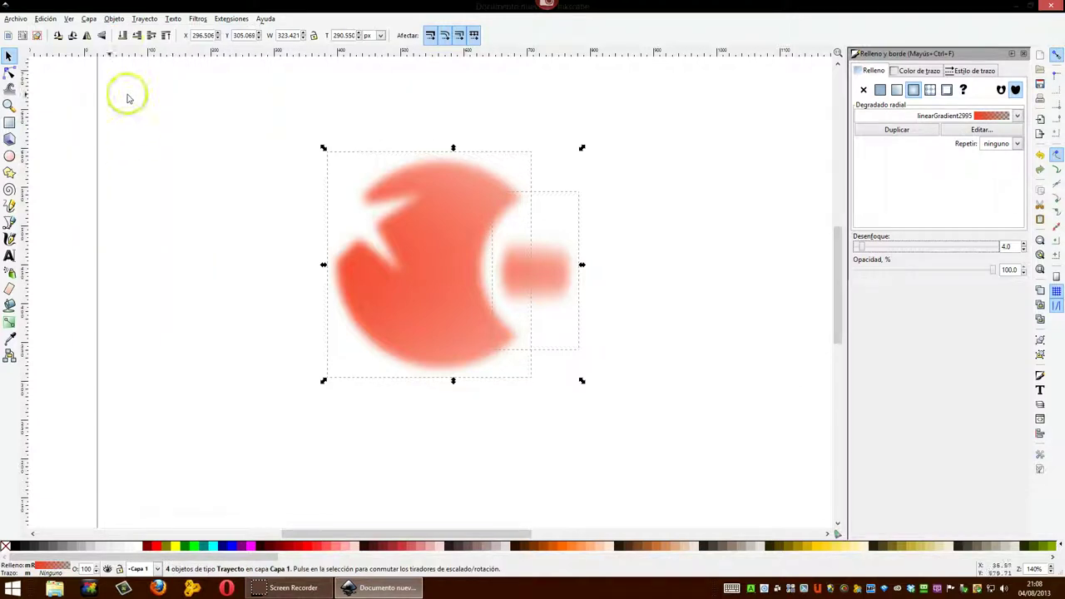
{"action": "left_click", "coordinate": [124, 37]}
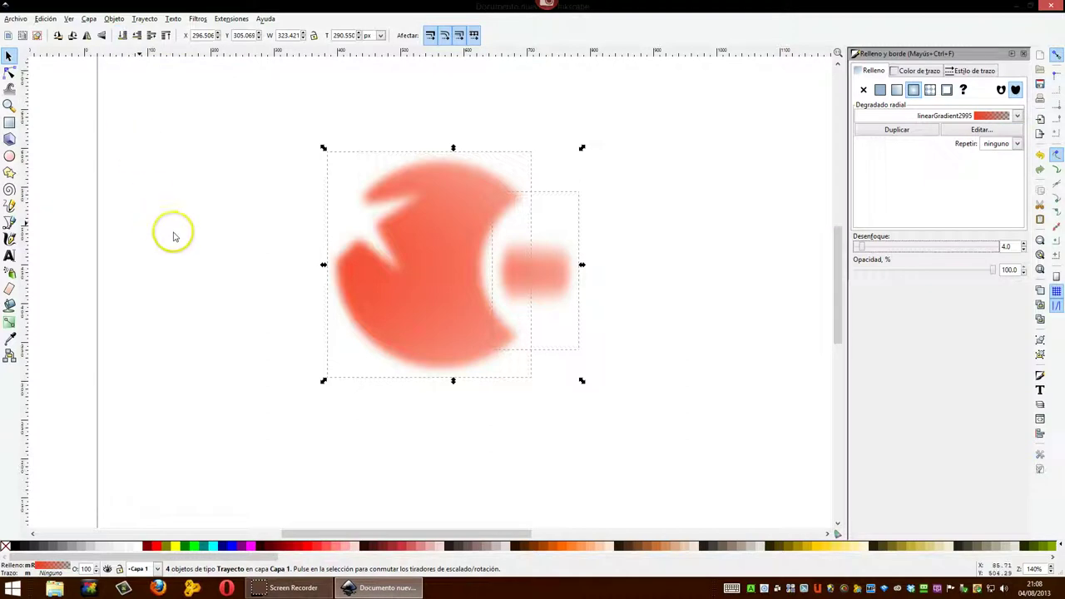
Select the large and small blurred shapes together and drag their Desenfoque slider down.
{"action": "left_click", "coordinate": [275, 295]}
{"action": "left_click", "coordinate": [372, 297]}
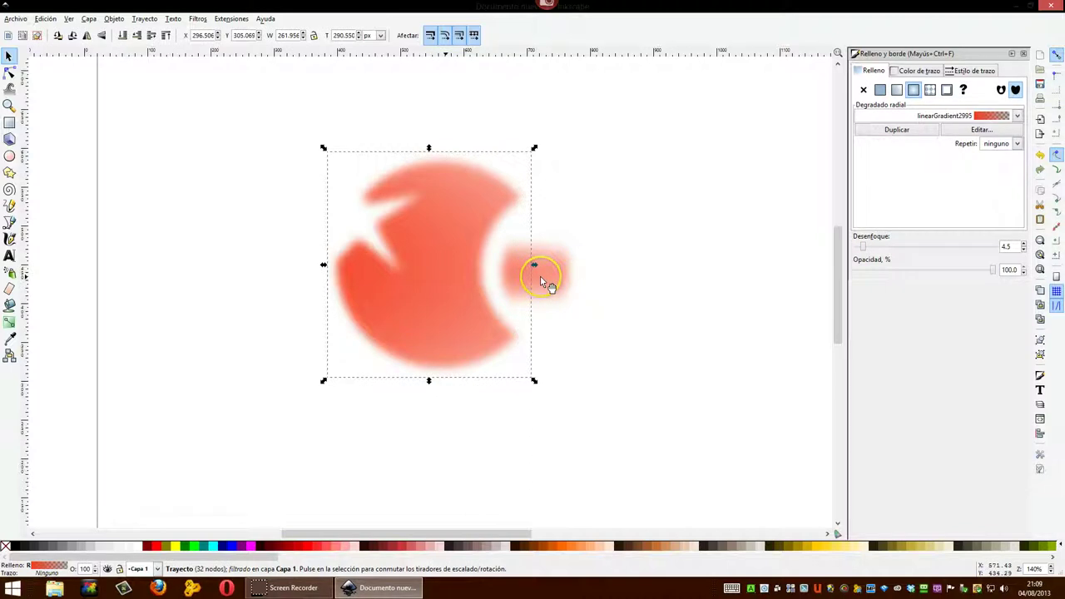
{"action": "left_click", "coordinate": [540, 281], "text": "shift"}
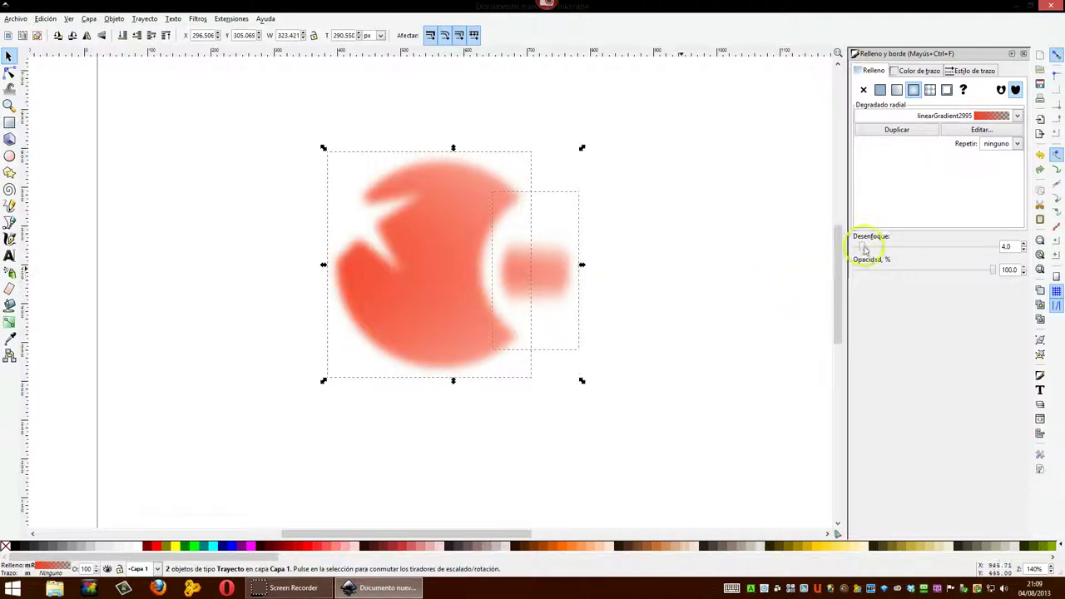
{"action": "left_click_drag", "start_coordinate": [865, 250], "coordinate": [854, 247]}
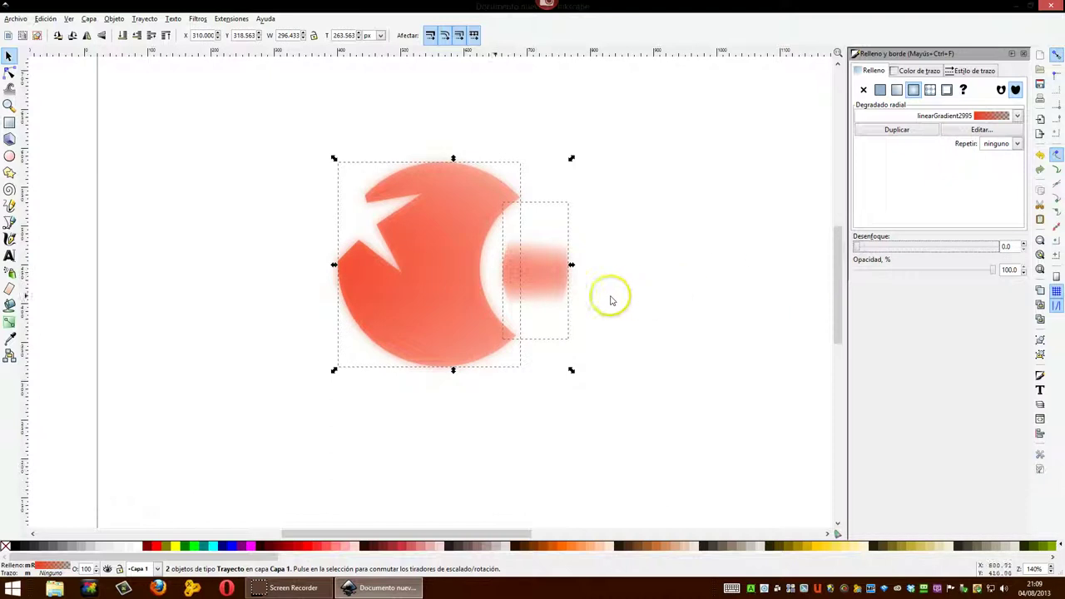
Shift both sharp red shapes up and left so the blurred copies show as a halo, then deselect.
{"action": "mouse_move", "coordinate": [433, 279]}
{"action": "left_mouse_down"}
{"action": "mouse_move", "coordinate": [336, 292]}
{"action": "mouse_move", "coordinate": [428, 294]}
{"action": "left_mouse_up"}
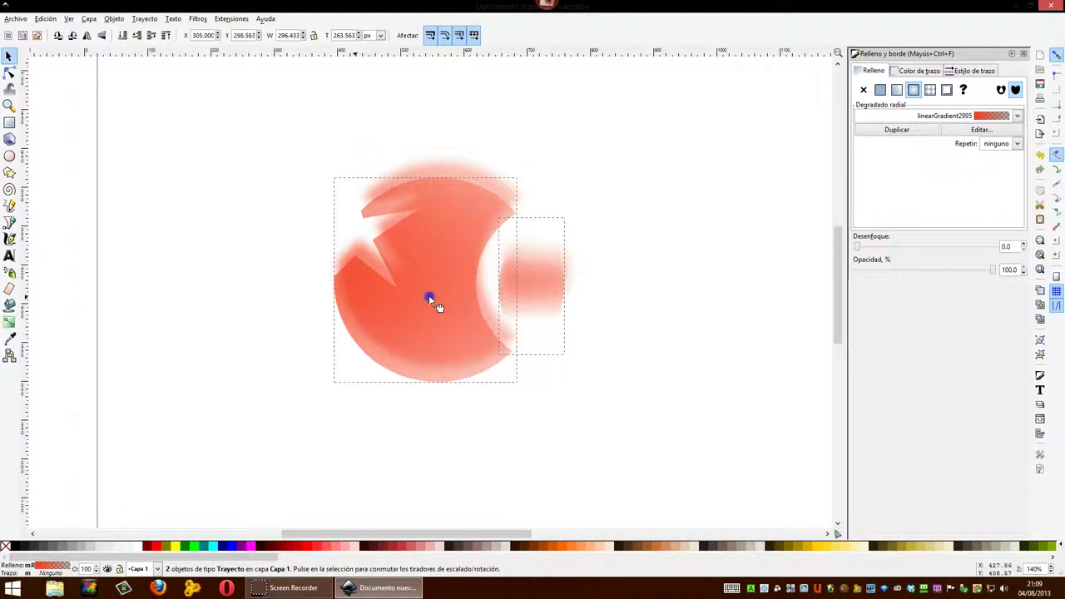
{"action": "left_click", "coordinate": [429, 297]}
{"action": "left_click", "coordinate": [280, 233]}
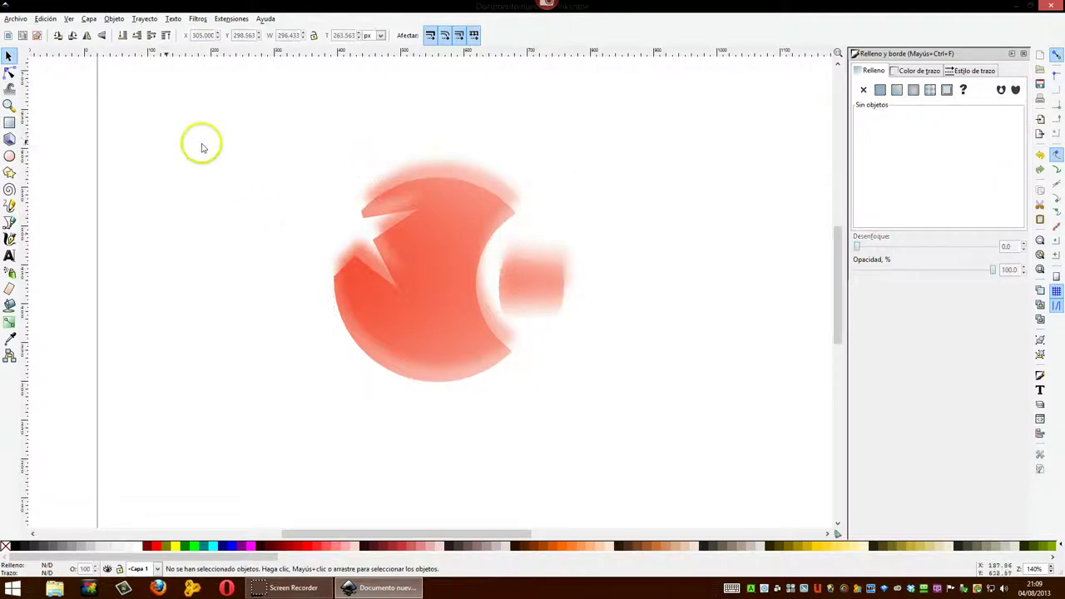
Draw a circle at the red shape's upper left and give it a white (ffffffff) fill.
{"action": "left_click", "coordinate": [9, 156]}
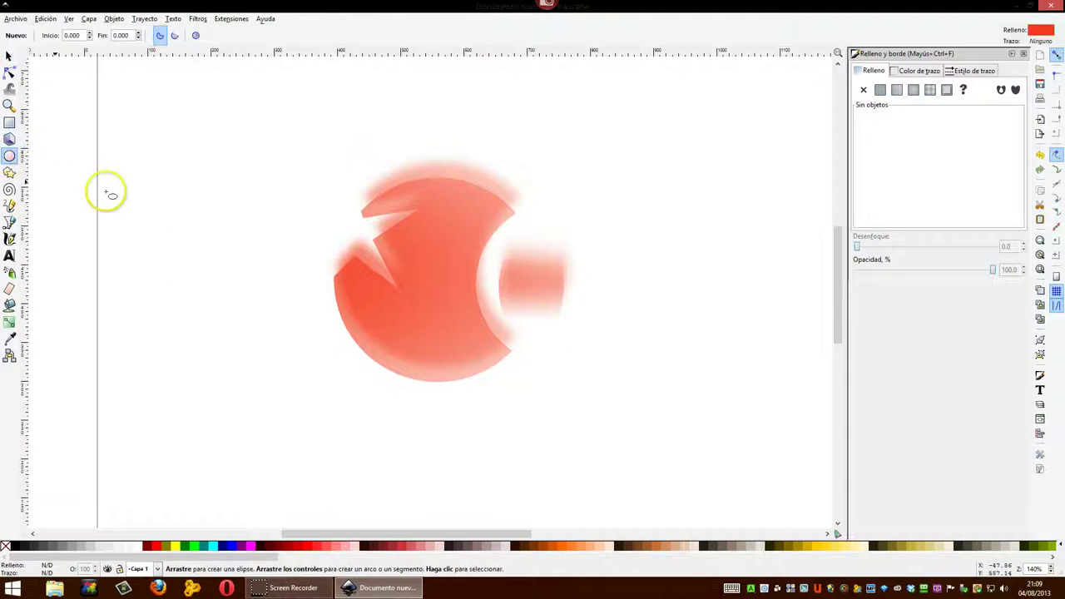
{"action": "left_click", "coordinate": [915, 71]}
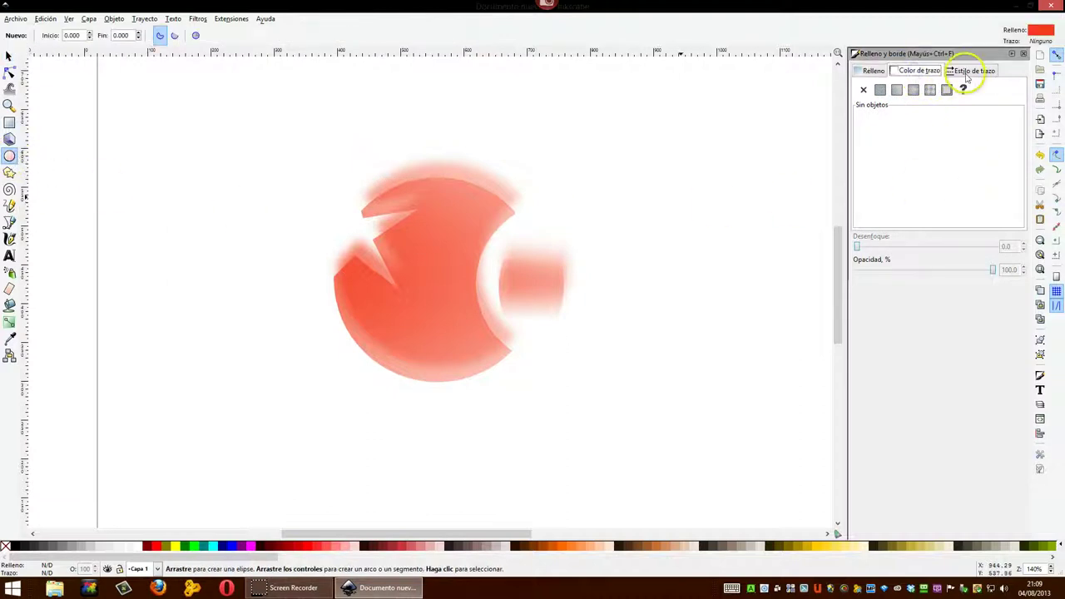
{"action": "left_click", "coordinate": [875, 74]}
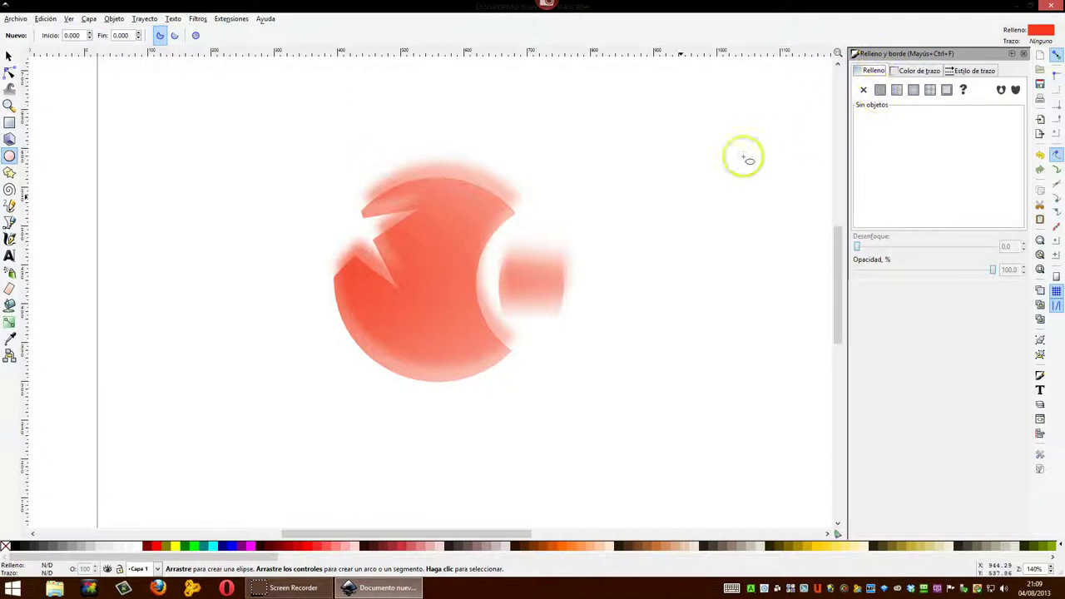
{"action": "left_click_drag", "start_coordinate": [242, 134], "coordinate": [364, 259]}
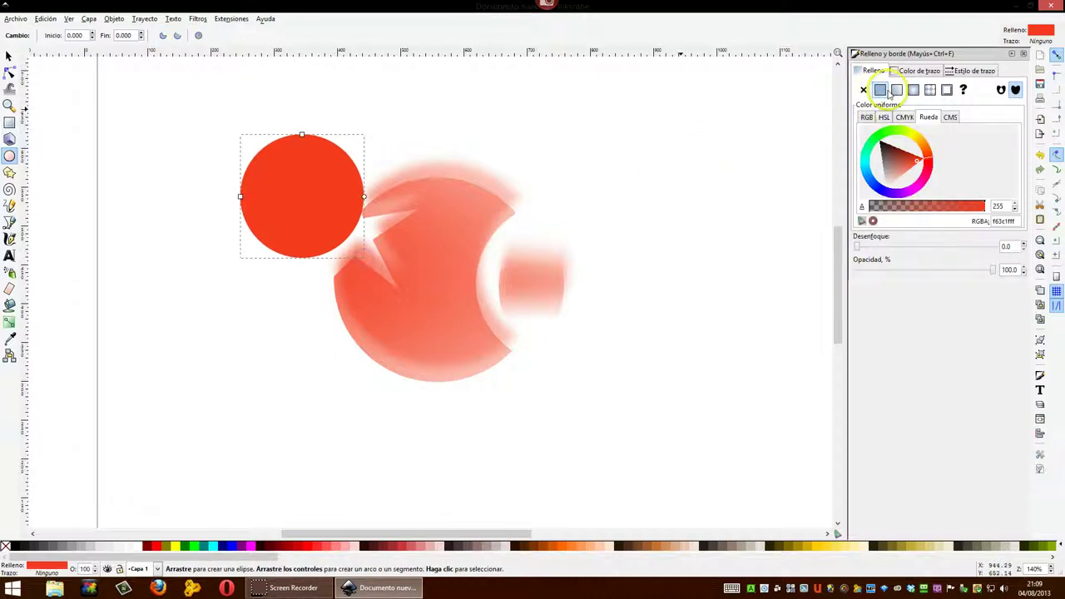
{"action": "left_click_drag", "start_coordinate": [916, 163], "coordinate": [882, 197]}
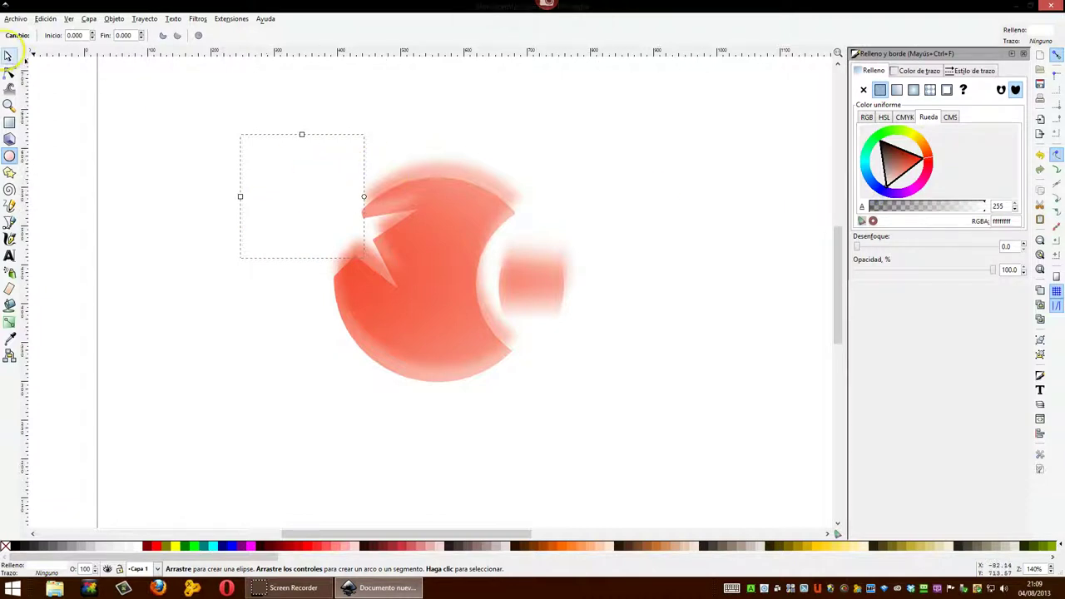
Move the white circle over the red shape's upper right and blur it to 13.3.
{"action": "left_click", "coordinate": [10, 57]}
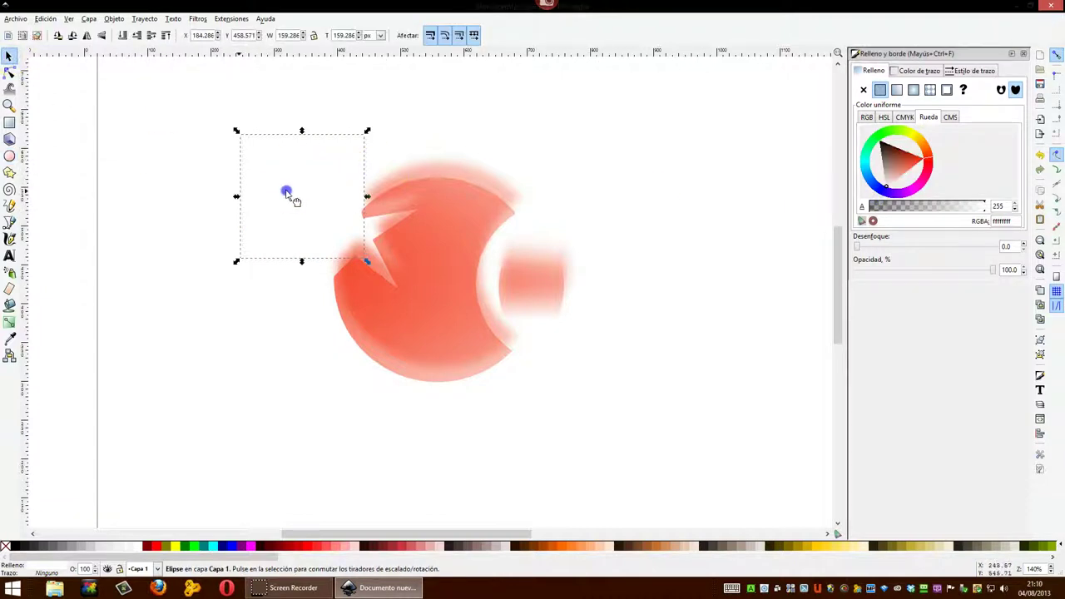
{"action": "left_click_drag", "start_coordinate": [286, 193], "coordinate": [533, 188]}
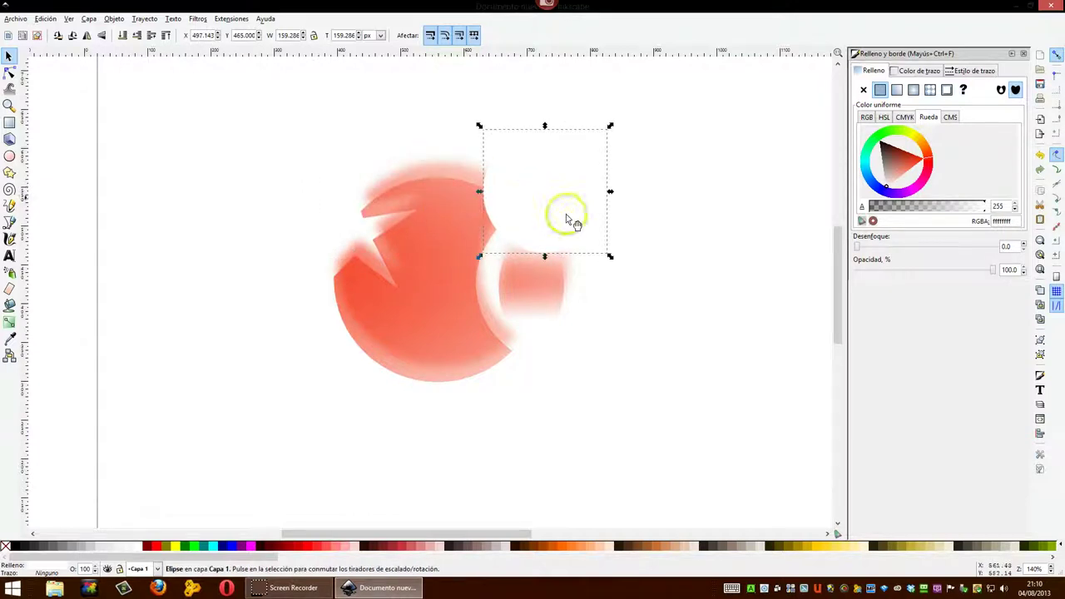
{"action": "left_click", "coordinate": [856, 248]}
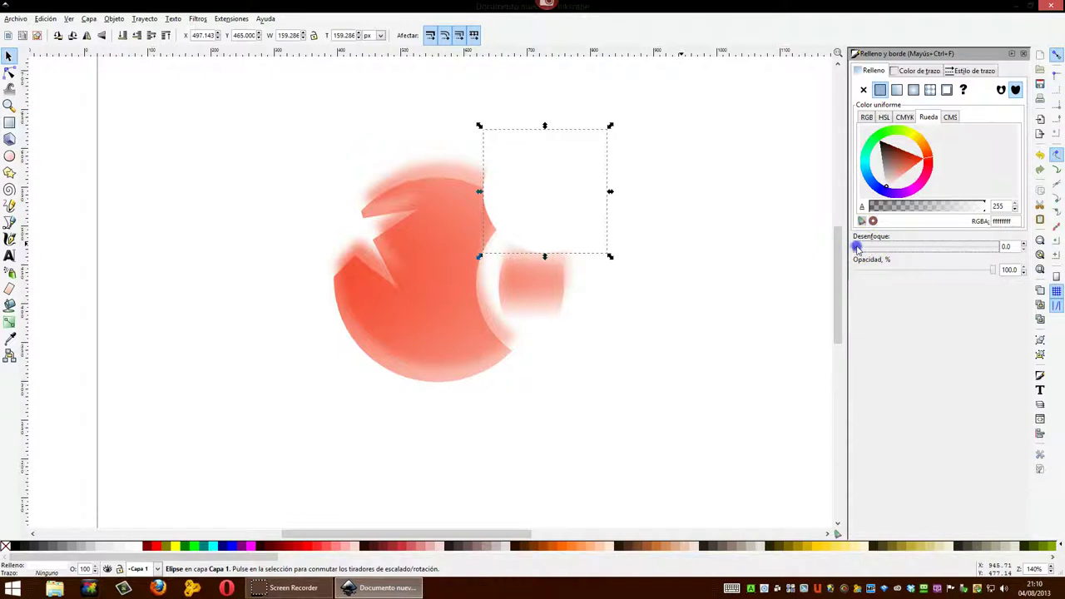
{"action": "left_click_drag", "start_coordinate": [874, 247], "coordinate": [883, 246]}
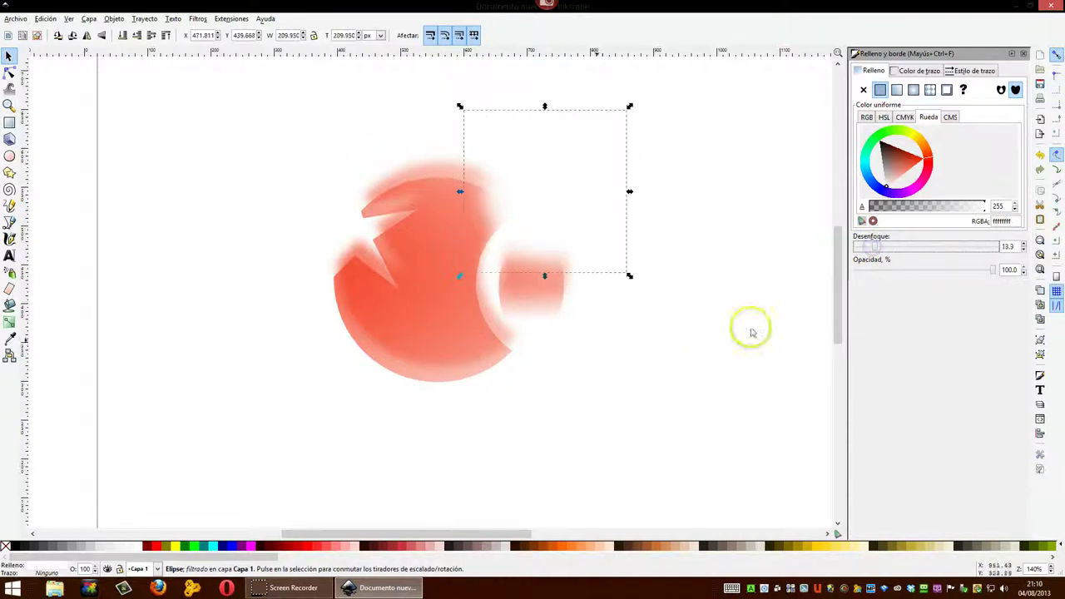
{"action": "left_click", "coordinate": [612, 373]}
Stretch the small blurred right shape up and down to 262.746 px tall.
{"action": "left_click", "coordinate": [538, 310]}
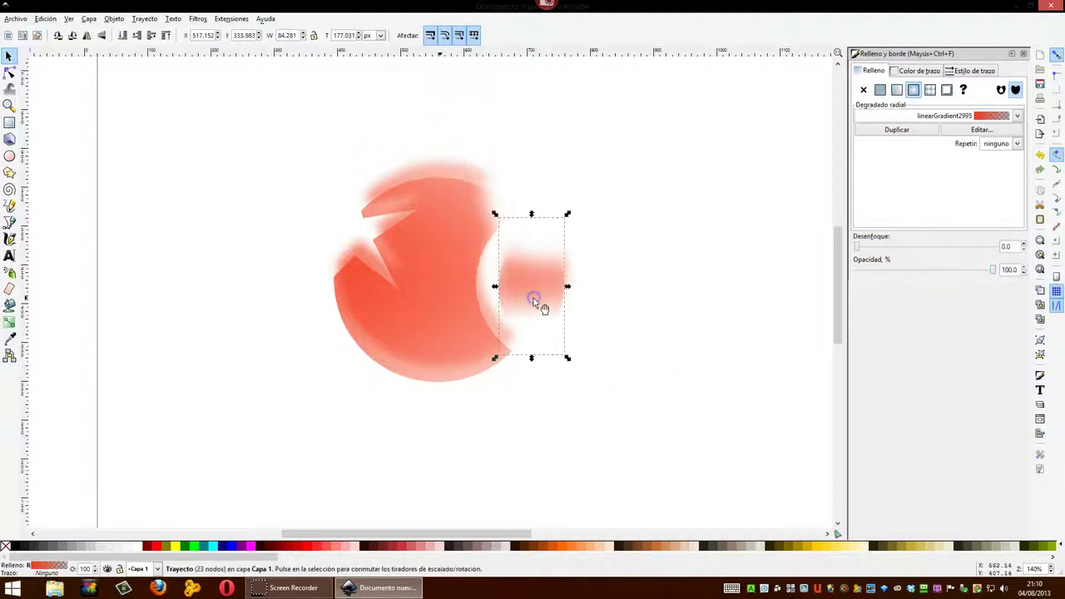
{"action": "left_click_drag", "start_coordinate": [531, 359], "coordinate": [532, 391]}
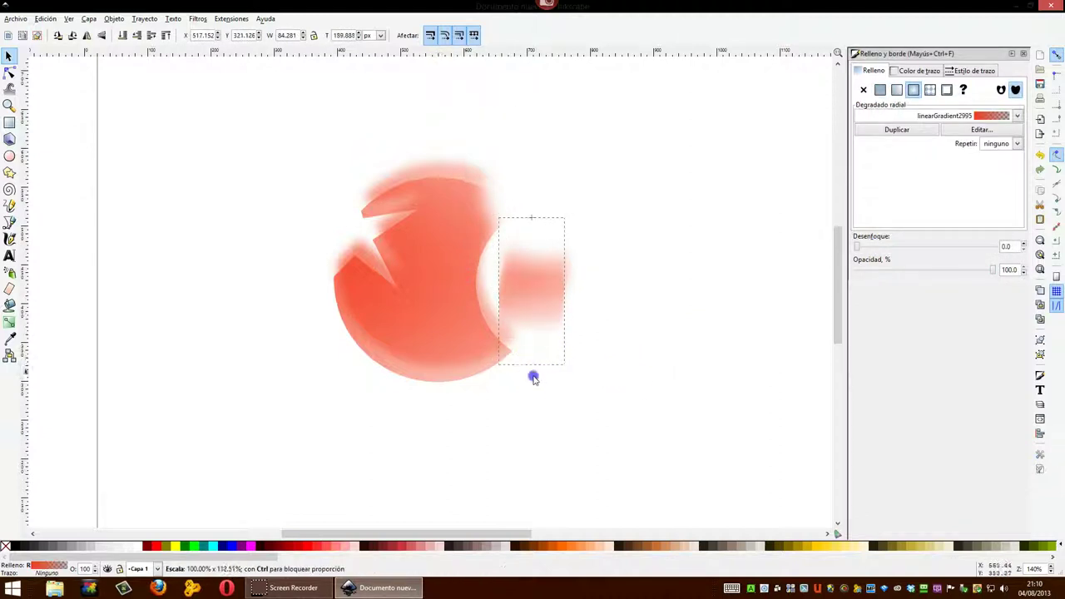
{"action": "left_click_drag", "start_coordinate": [530, 214], "coordinate": [538, 183]}
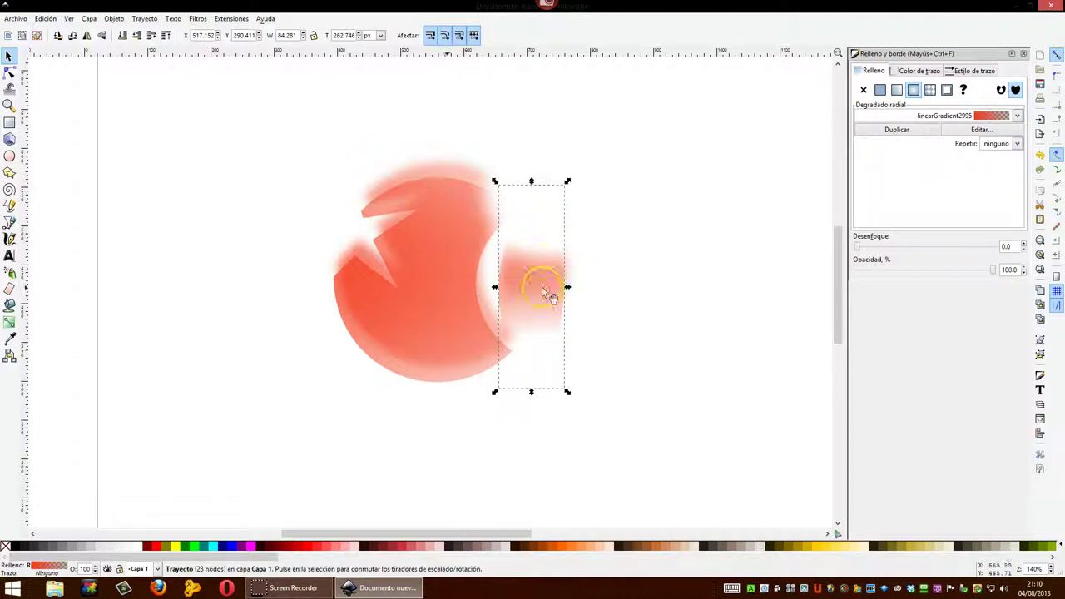
{"action": "left_click", "coordinate": [606, 350]}
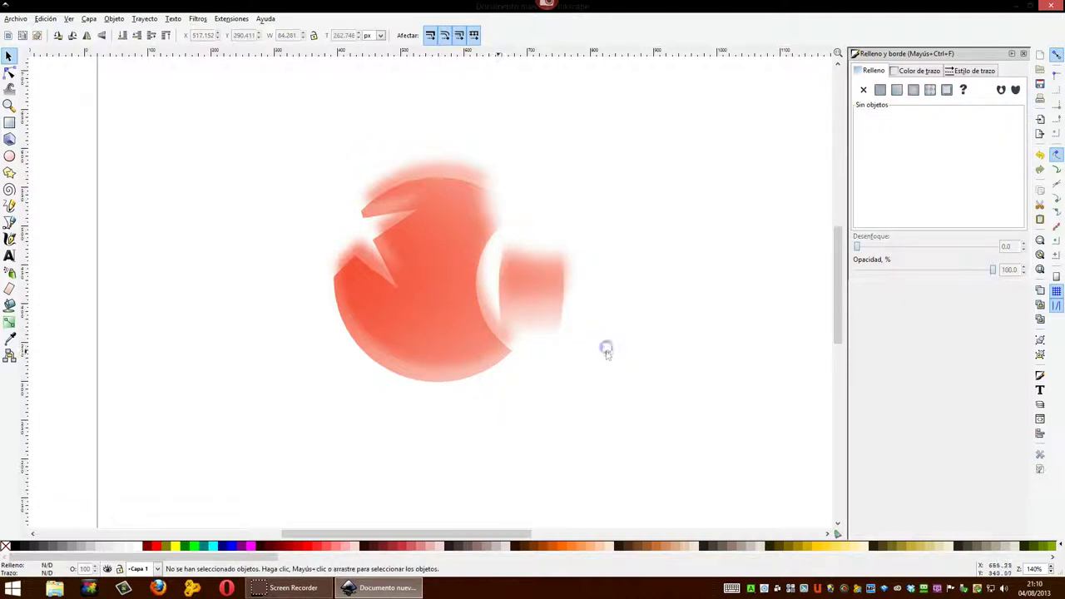
Nudge the small blurred shape on the right slightly, leaving it deselected.
{"action": "left_click", "coordinate": [542, 288]}
{"action": "left_click", "coordinate": [631, 338]}
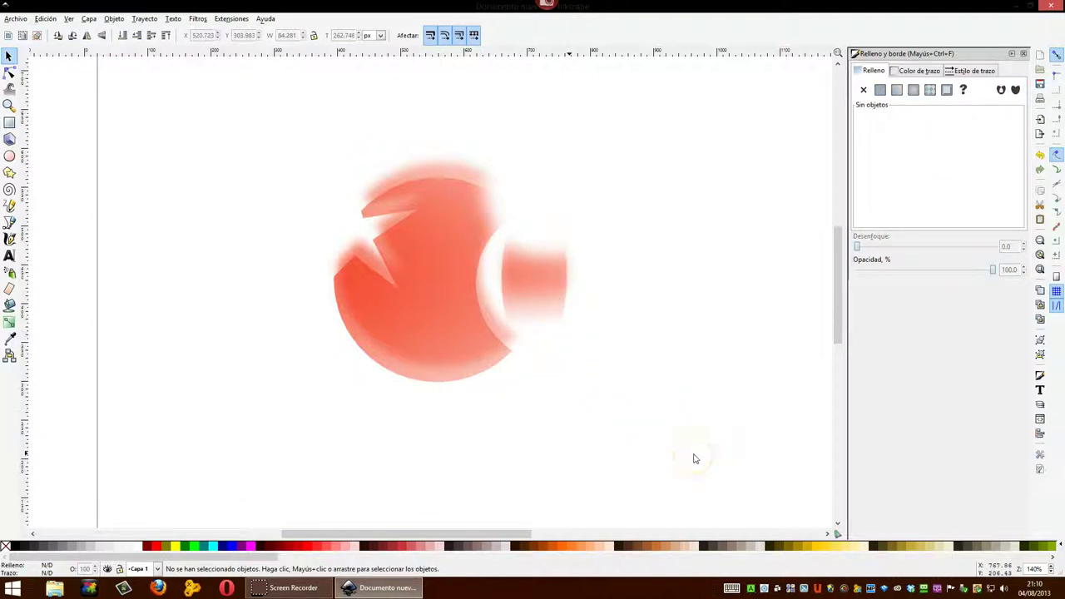
{"action": "left_click", "coordinate": [682, 443]}
{"action": "left_click", "coordinate": [677, 440]}
Create a new Predeterminado document and close the old drawing with 'Cerrar sin guardar'.
{"action": "left_click", "coordinate": [15, 19]}
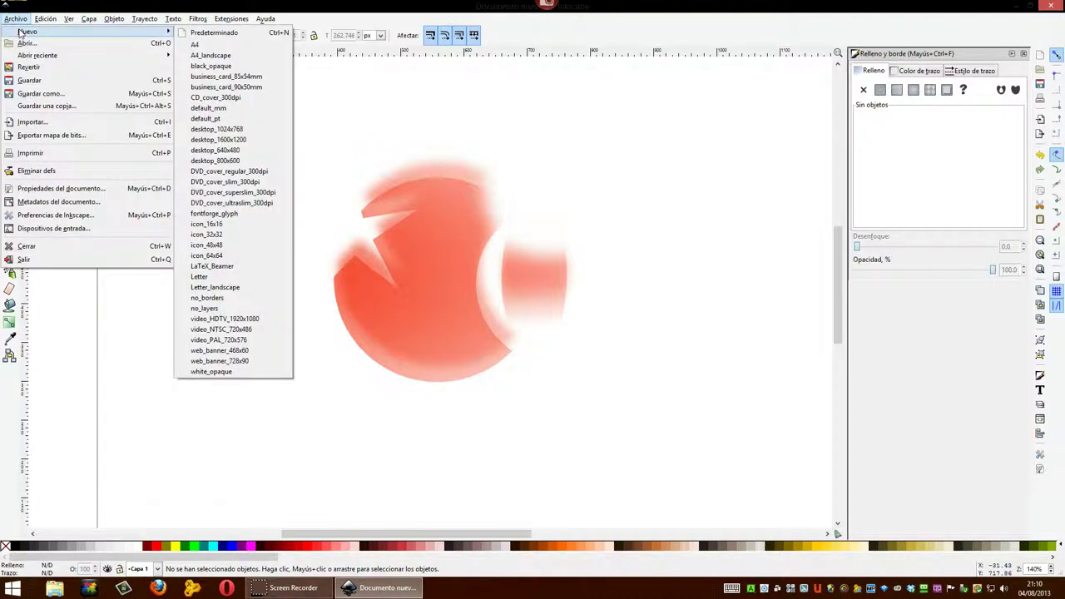
{"action": "left_click", "coordinate": [20, 31]}
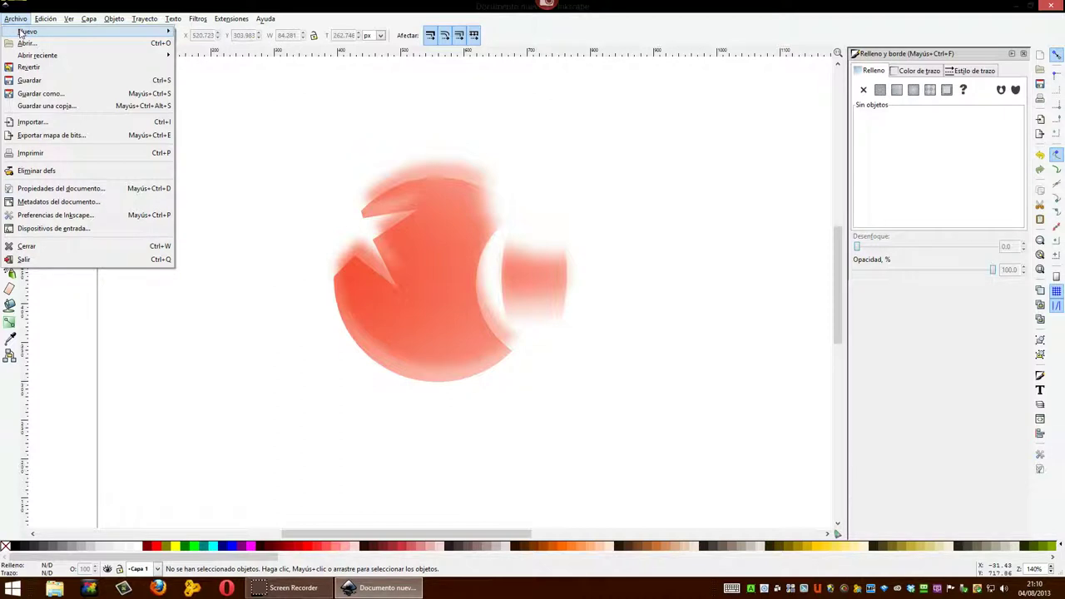
{"action": "left_click", "coordinate": [208, 36]}
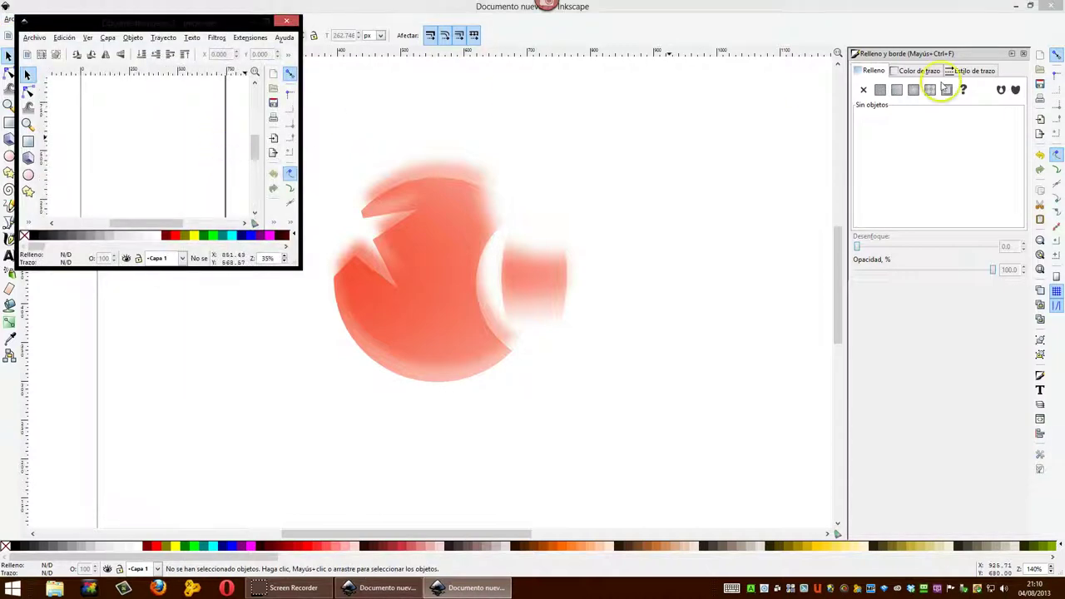
{"action": "left_click", "coordinate": [1057, 5]}
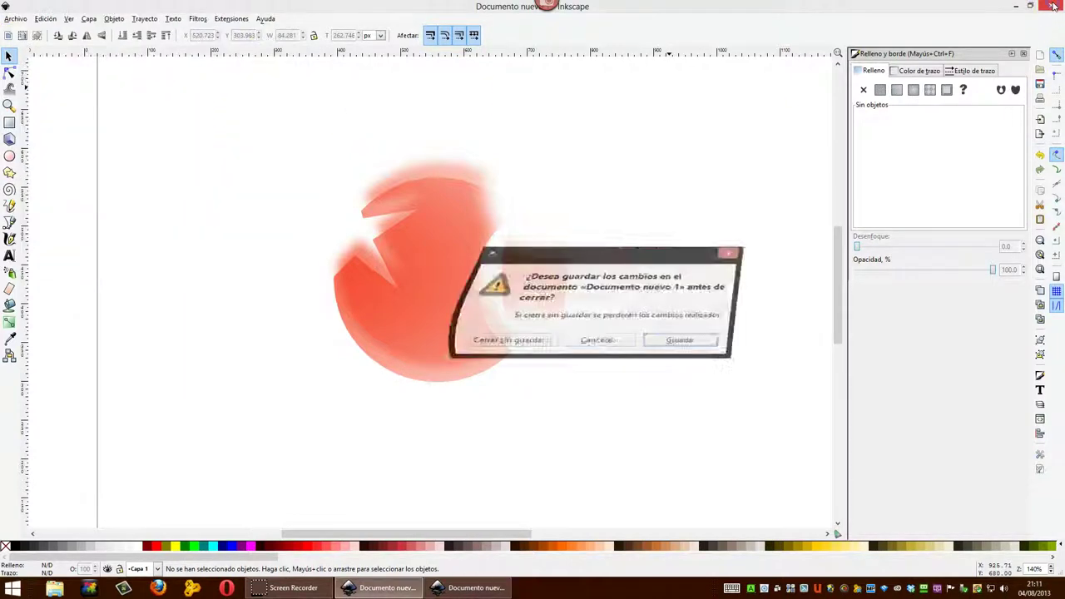
{"action": "left_click", "coordinate": [469, 339]}
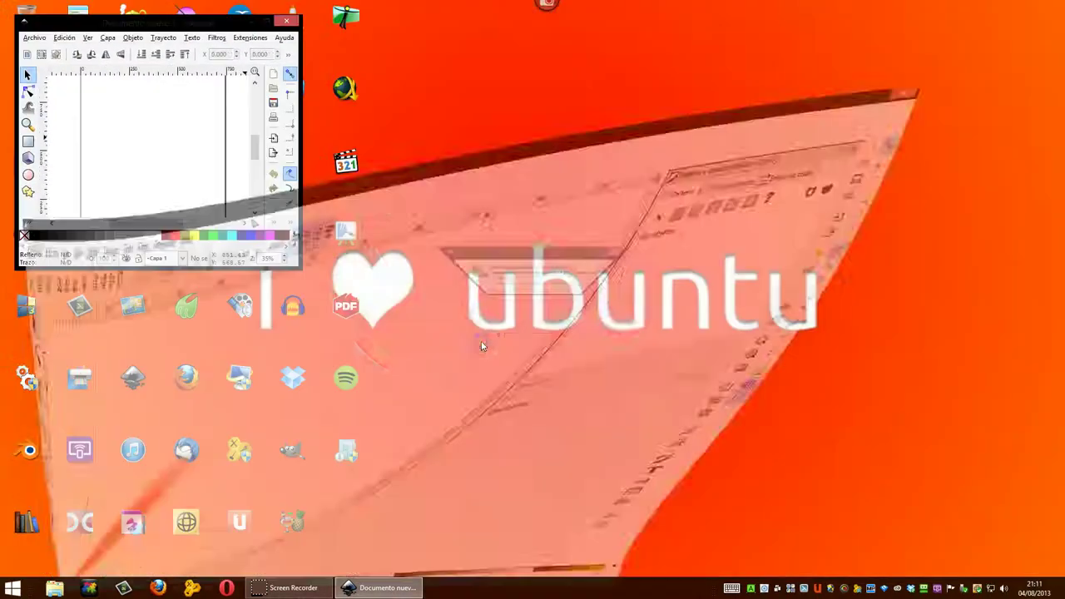
Maximize the new document window and pan the view to bring the page's left edge in.
{"action": "left_click", "coordinate": [266, 18]}
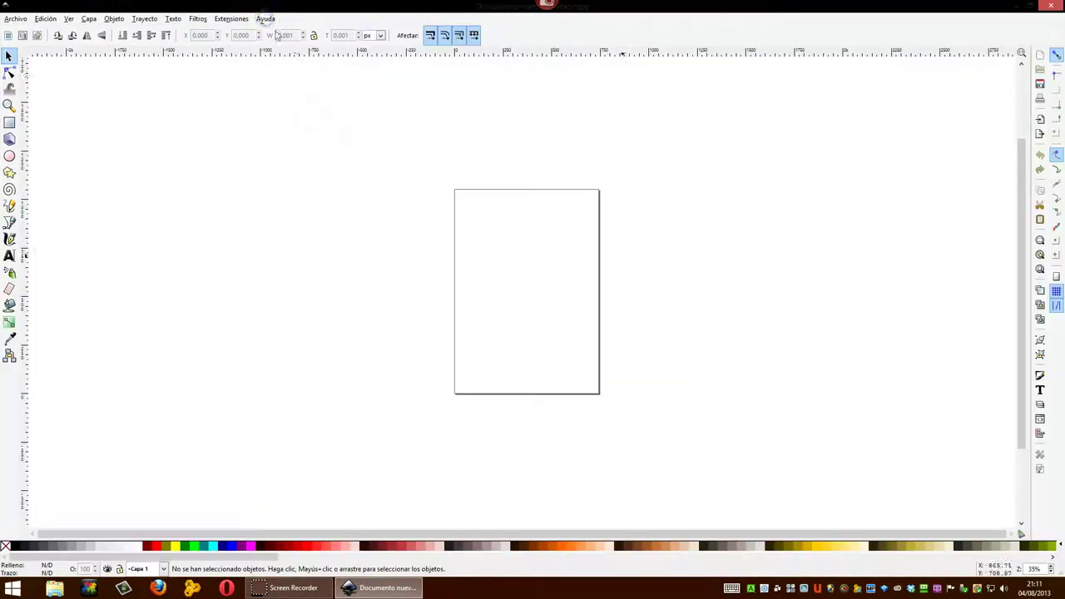
{"action": "scroll", "coordinate": [521, 300], "scroll_direction": "left", "scroll_amount": 2}
{"action": "scroll", "coordinate": [521, 300], "scroll_direction": "right", "scroll_amount": 3}
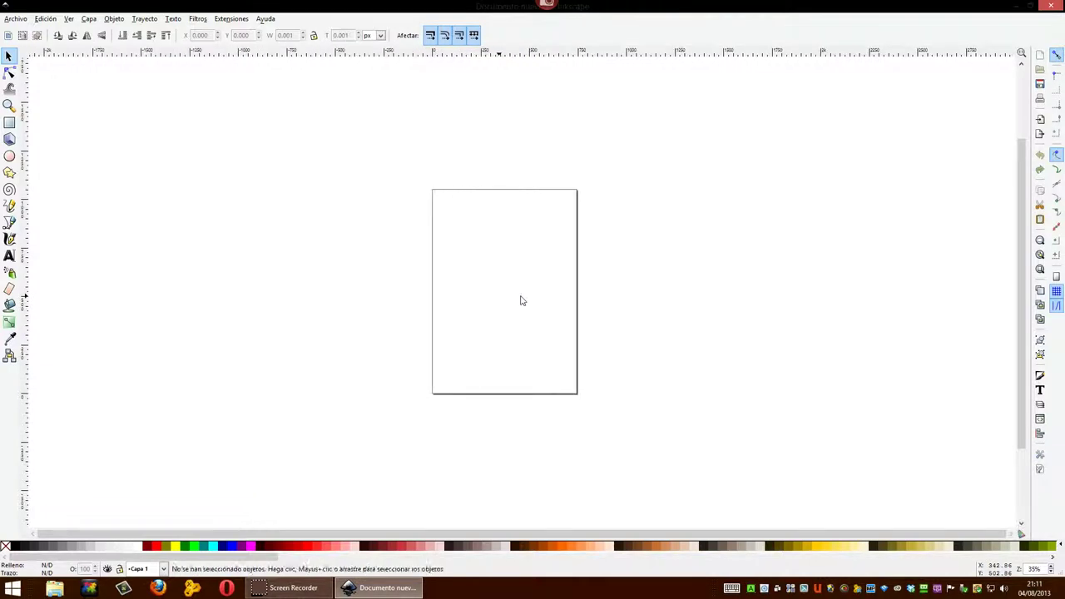
{"action": "scroll", "coordinate": [521, 301], "scroll_direction": "up", "scroll_amount": 3}
{"action": "scroll", "coordinate": [521, 301], "scroll_direction": "up", "scroll_amount": 1}
{"action": "scroll", "coordinate": [520, 300], "scroll_direction": "up", "scroll_amount": 1}
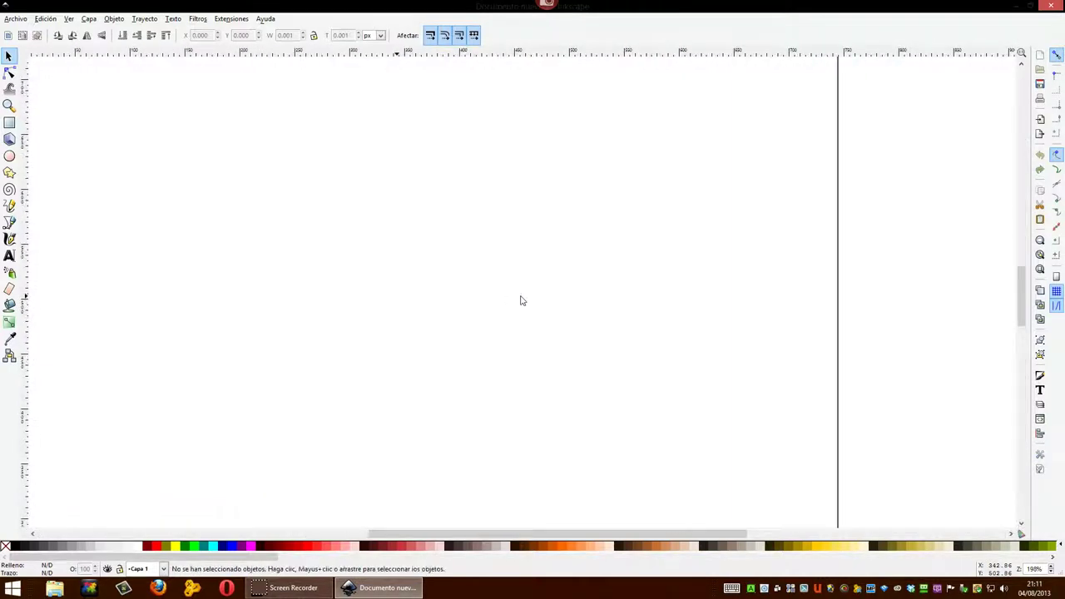
{"action": "left_click_drag", "start_coordinate": [461, 306], "coordinate": [544, 306]}
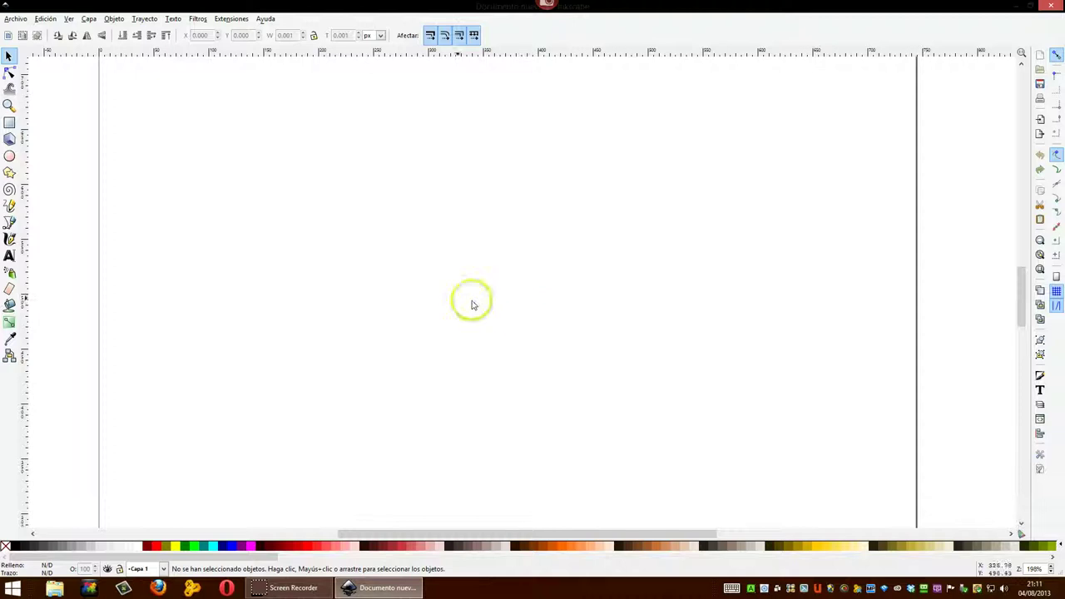
Write 'UBUNTU' in a flowed-text frame near the page centre and select it as an object.
{"action": "left_click", "coordinate": [10, 256]}
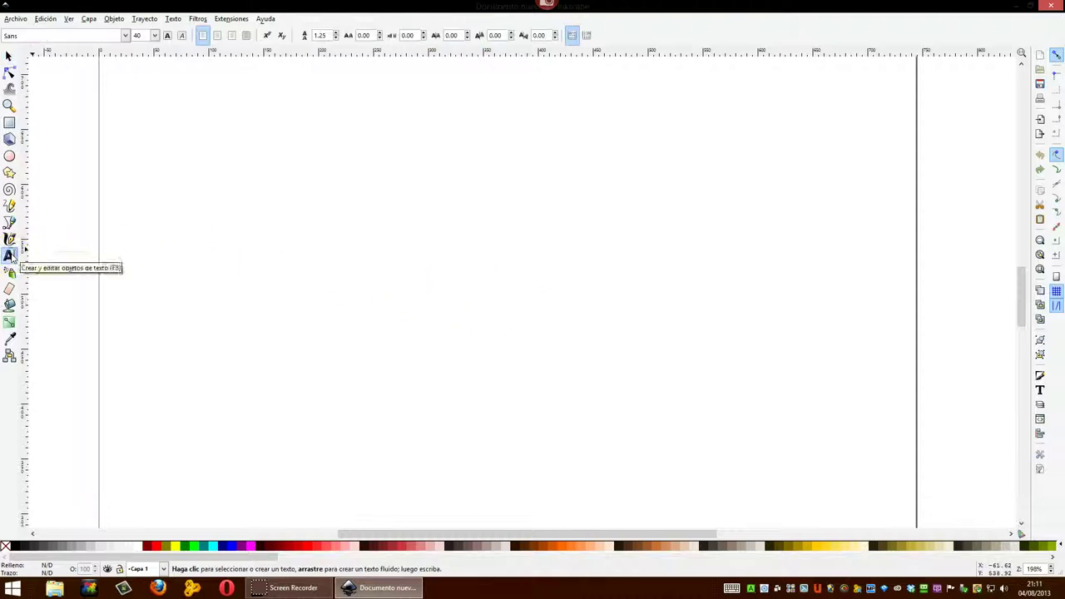
{"action": "left_click_drag", "start_coordinate": [303, 230], "coordinate": [621, 328]}
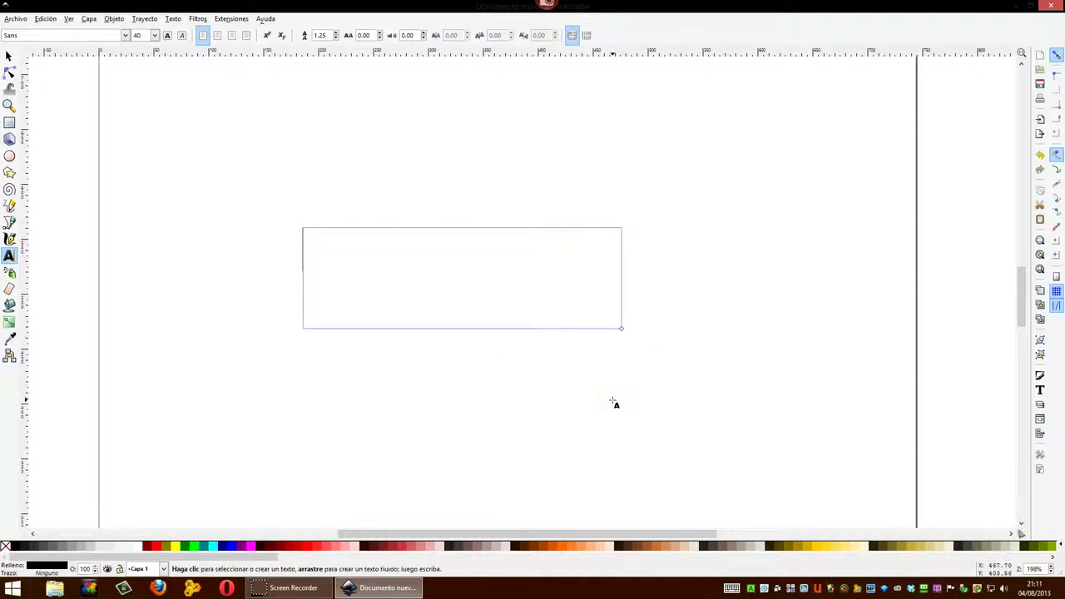
{"action": "type", "text": "U"}
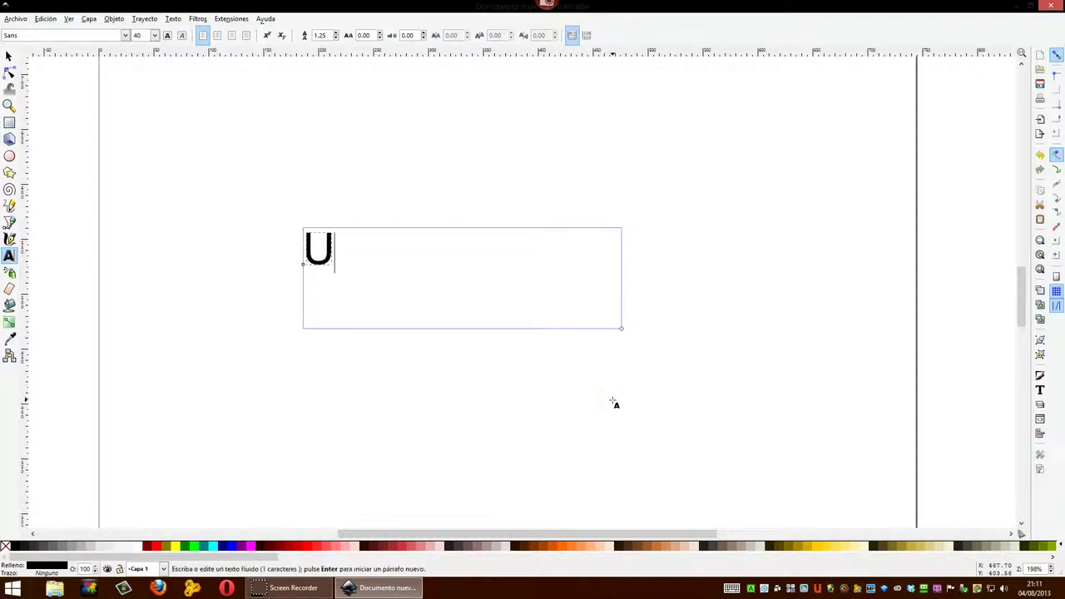
{"action": "type", "text": "BUNTU"}
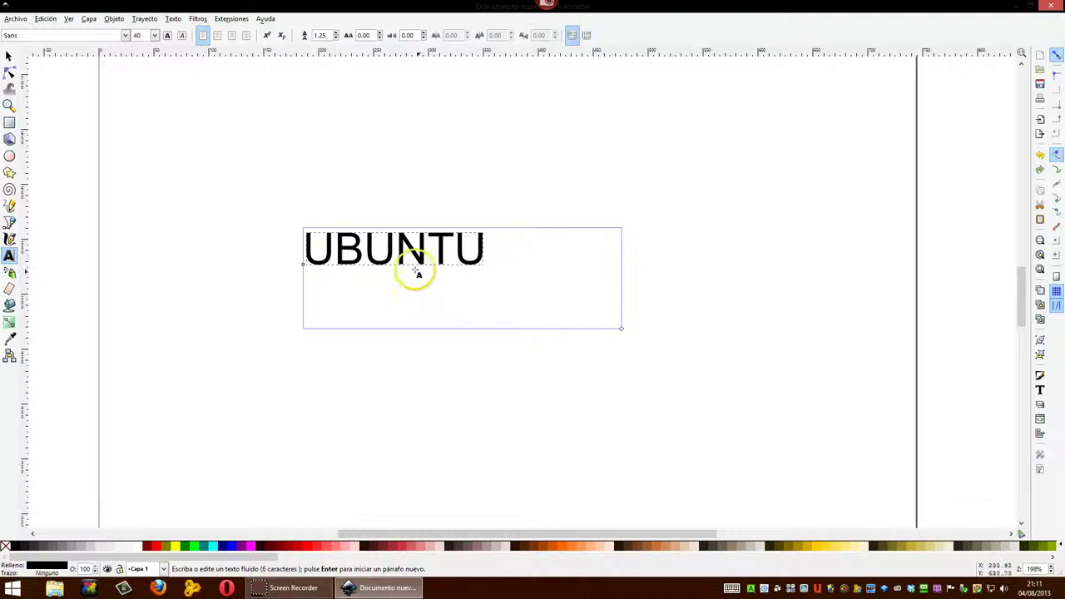
{"action": "left_click", "coordinate": [10, 55]}
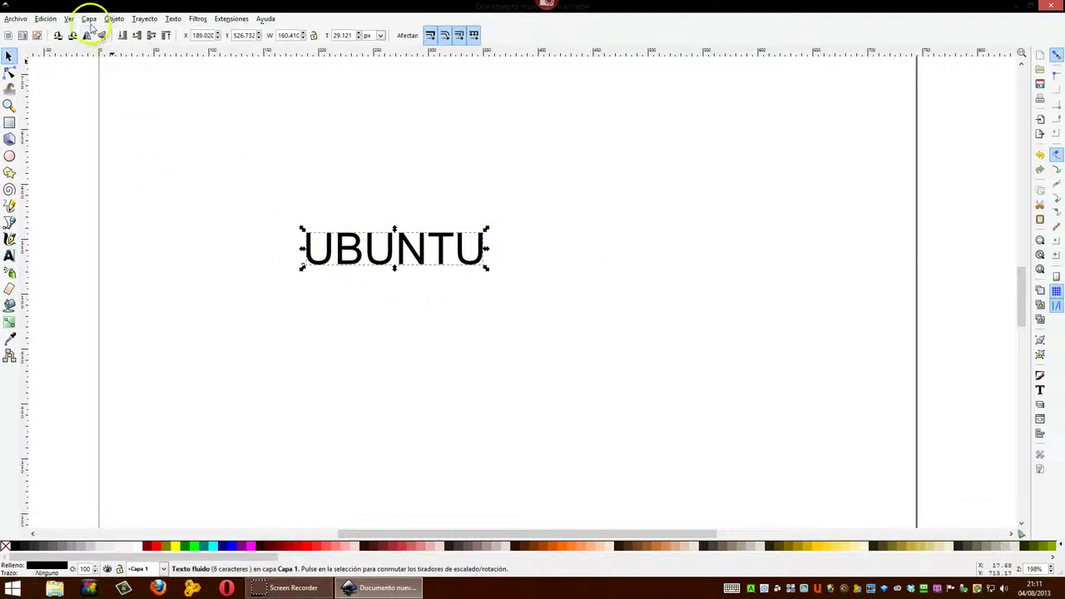
Duplicate the UBUNTU text with Edición > Duplicar and offset the copy slightly down-right.
{"action": "left_click", "coordinate": [114, 20]}
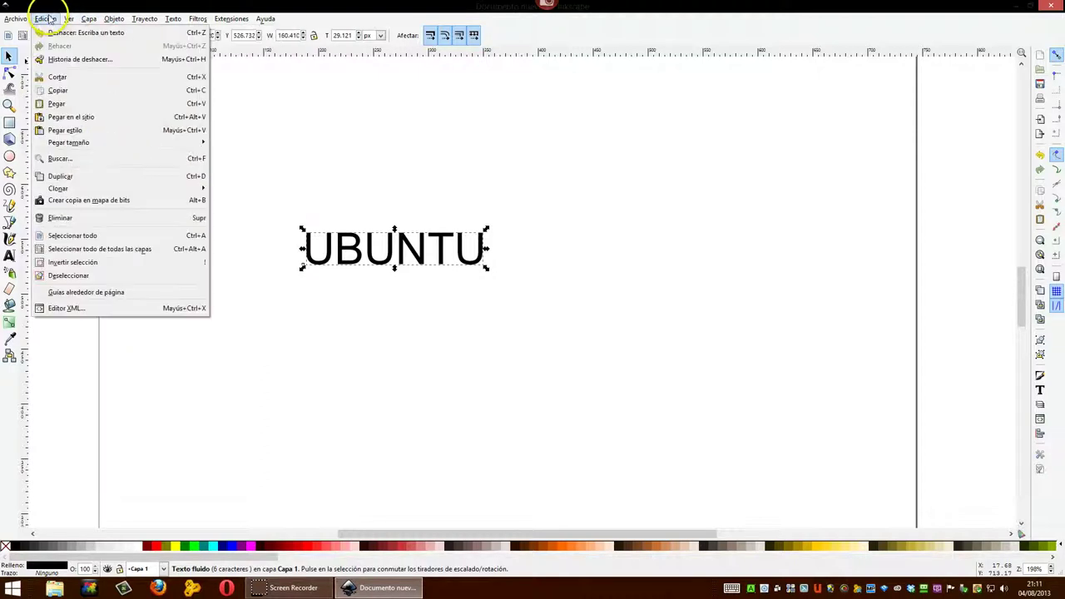
{"action": "left_click", "coordinate": [66, 179]}
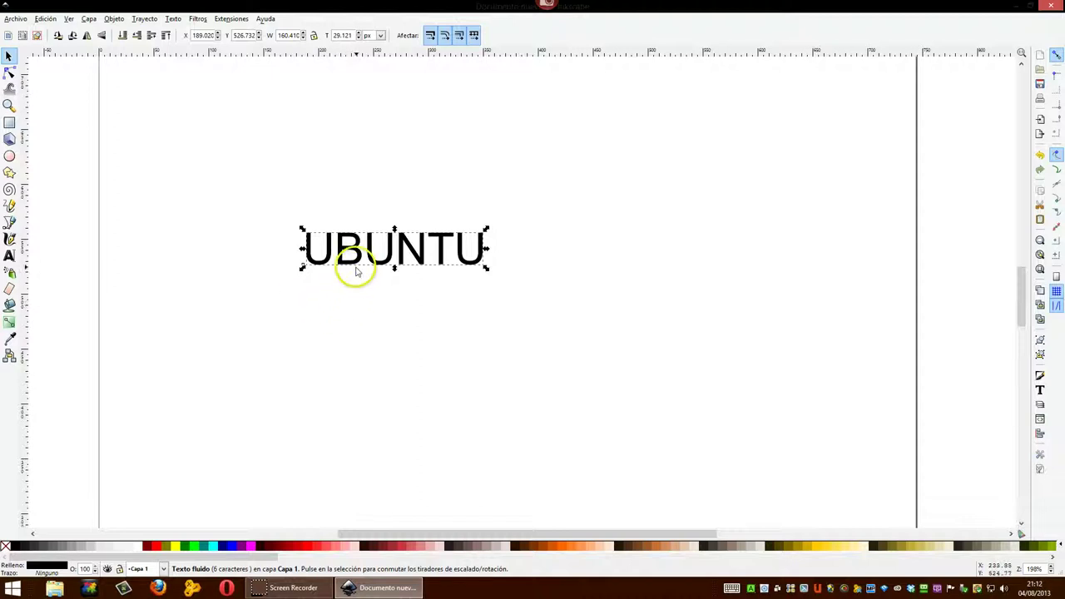
{"action": "left_click_drag", "start_coordinate": [356, 258], "coordinate": [364, 268]}
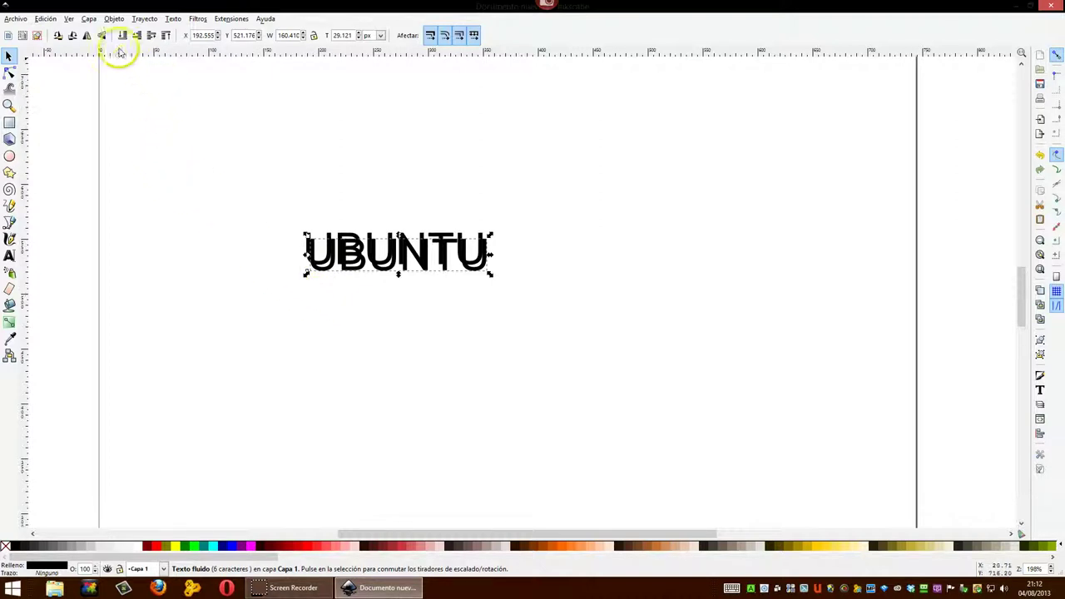
Give the top UBUNTU copy a solid black outline and a white (ffffffff) fill.
{"action": "left_click", "coordinate": [114, 19]}
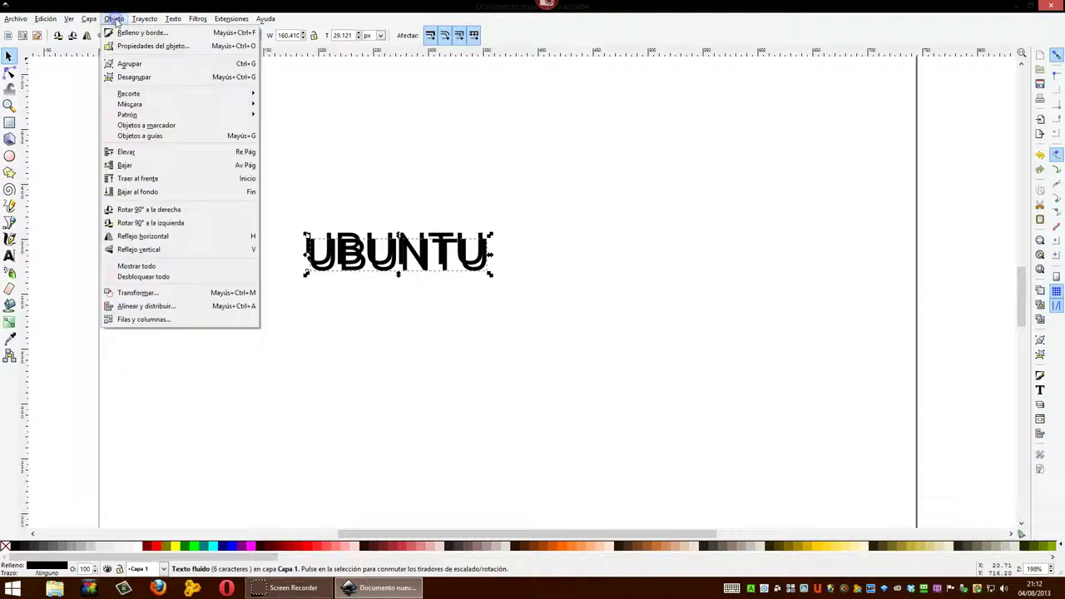
{"action": "left_click", "coordinate": [122, 33]}
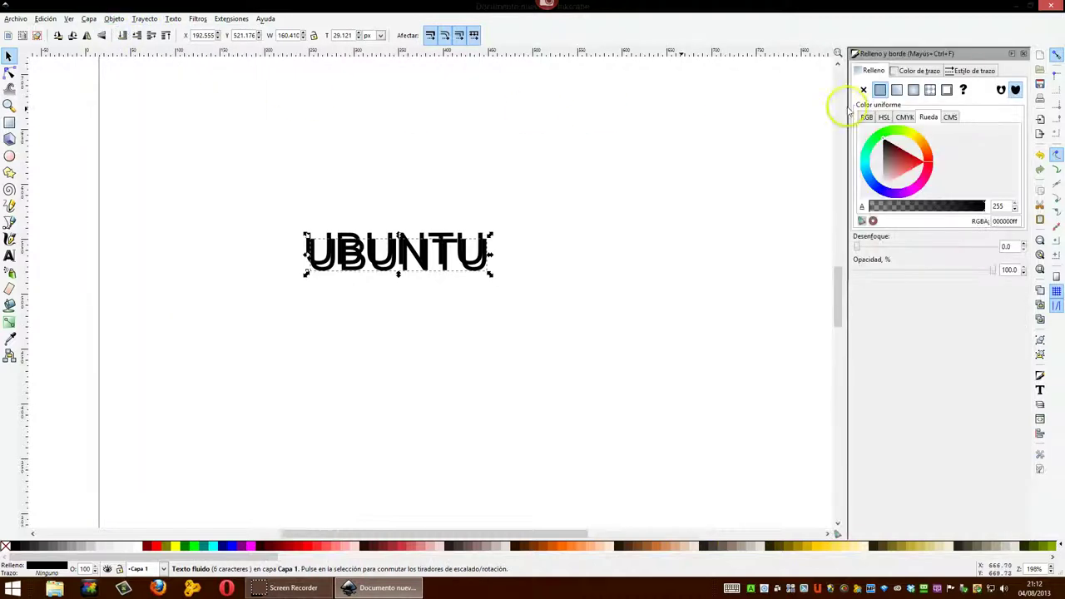
{"action": "left_click", "coordinate": [909, 72]}
{"action": "left_click", "coordinate": [882, 93]}
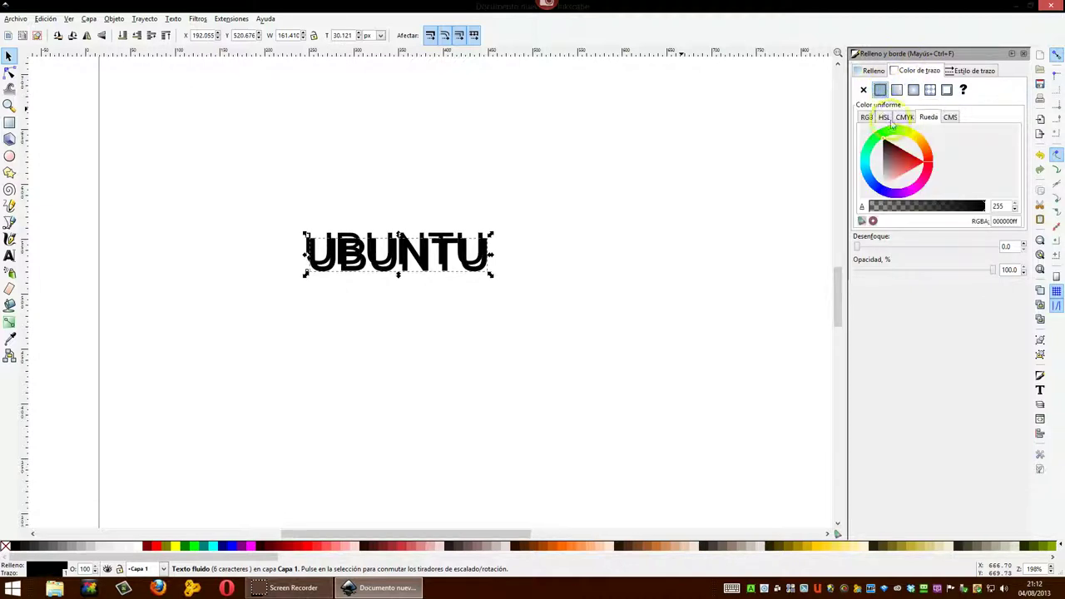
{"action": "left_click", "coordinate": [900, 185]}
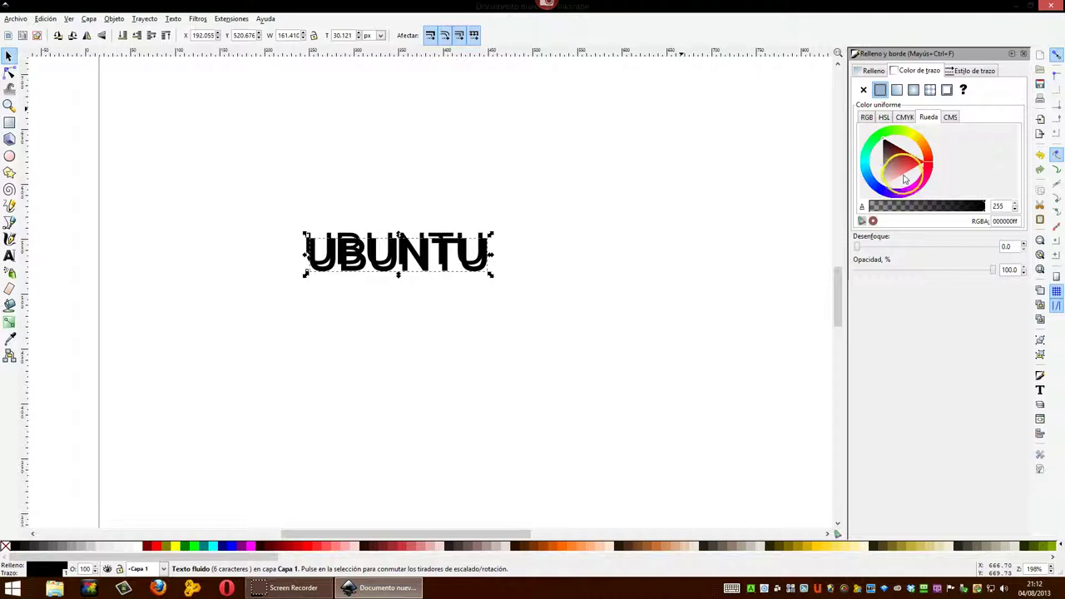
{"action": "left_click_drag", "start_coordinate": [900, 187], "coordinate": [887, 190]}
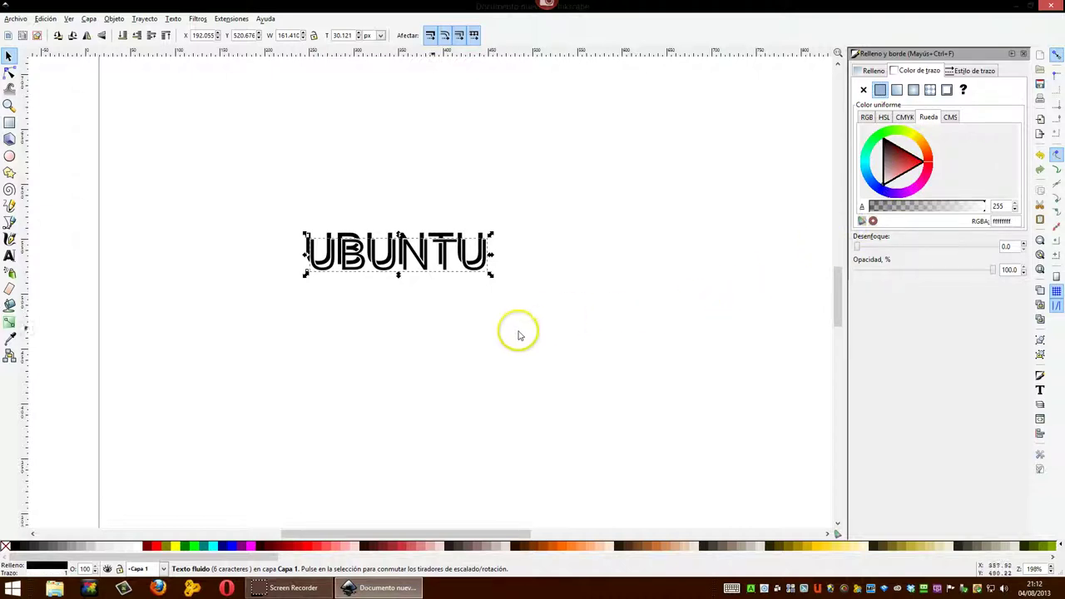
Stretch one UBUNTU copy taller and wider, then move it below the other copy.
{"action": "left_click", "coordinate": [492, 273]}
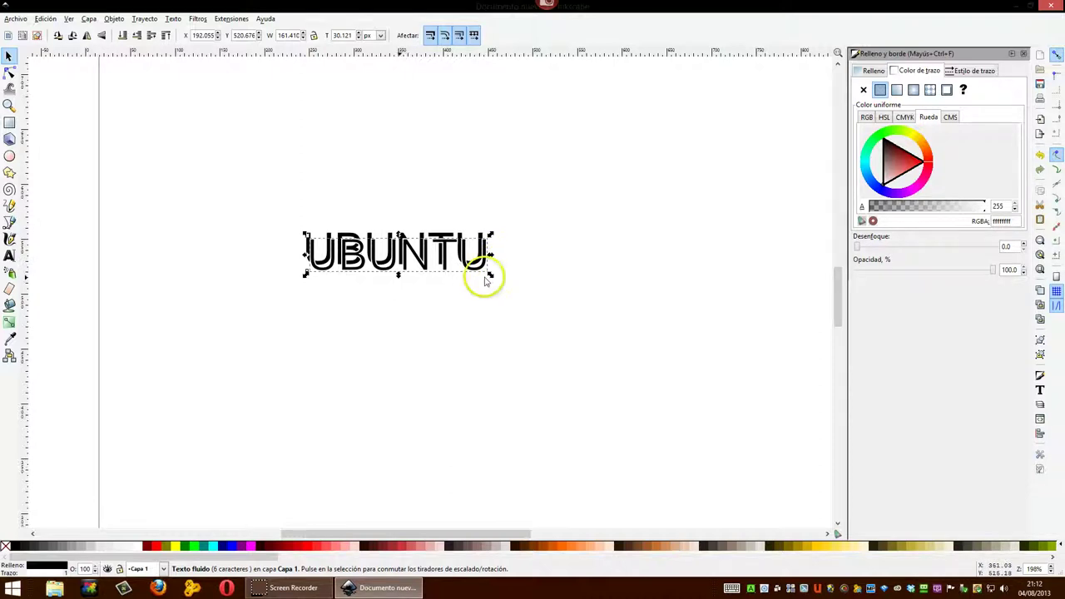
{"action": "left_click_drag", "start_coordinate": [398, 277], "coordinate": [398, 300]}
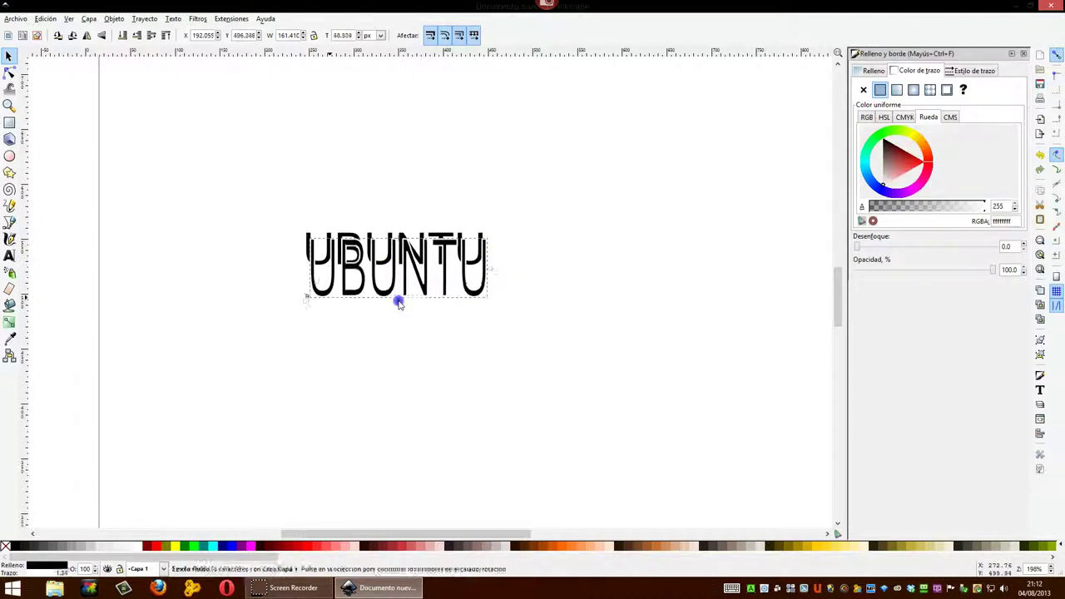
{"action": "mouse_move", "coordinate": [489, 267]}
{"action": "left_mouse_down"}
{"action": "mouse_move", "coordinate": [518, 278]}
{"action": "mouse_move", "coordinate": [571, 273]}
{"action": "left_mouse_up"}
{"action": "left_click", "coordinate": [468, 238]}
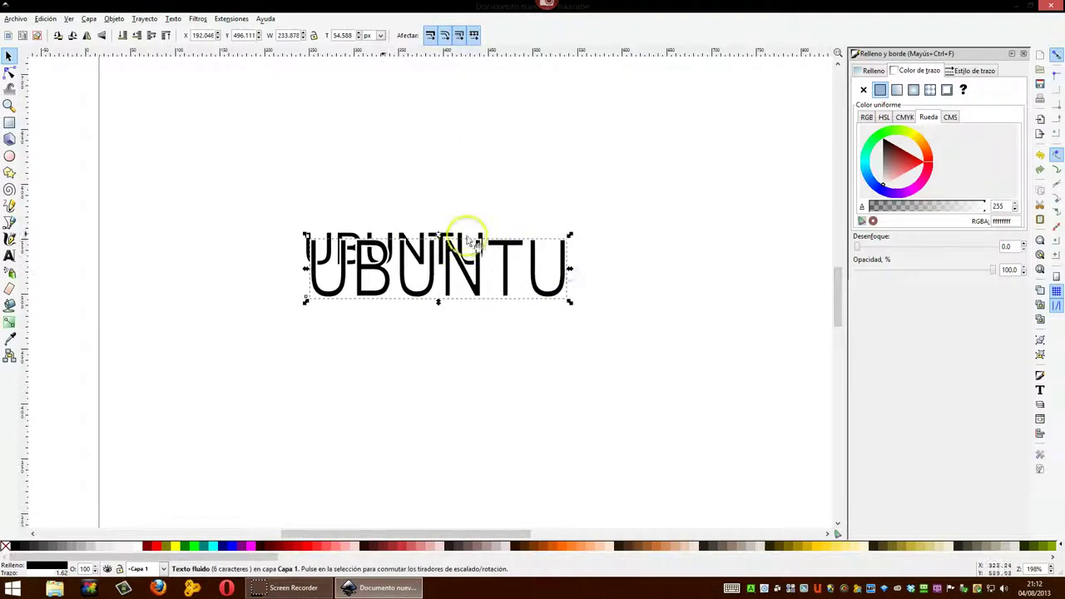
{"action": "left_click", "coordinate": [325, 237]}
{"action": "left_click", "coordinate": [314, 264]}
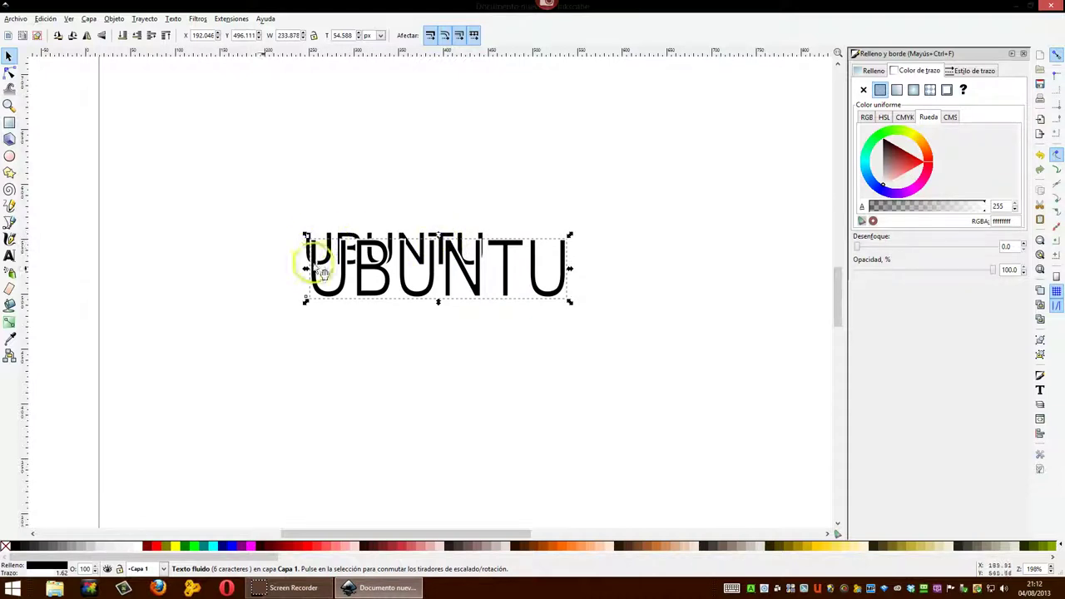
{"action": "left_click_drag", "start_coordinate": [388, 305], "coordinate": [380, 344]}
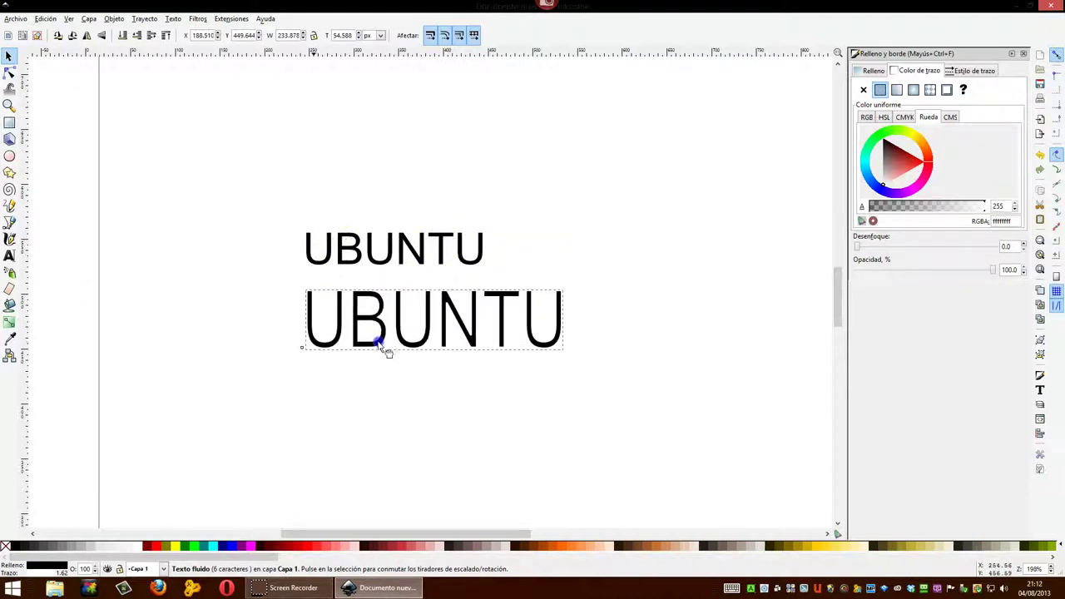
Stretch the upper UBUNTU to the same width and height, stack the copies, then deselect.
{"action": "left_click", "coordinate": [386, 263]}
{"action": "left_click", "coordinate": [485, 259]}
{"action": "left_click", "coordinate": [485, 253]}
{"action": "left_click_drag", "start_coordinate": [485, 249], "coordinate": [568, 253]}
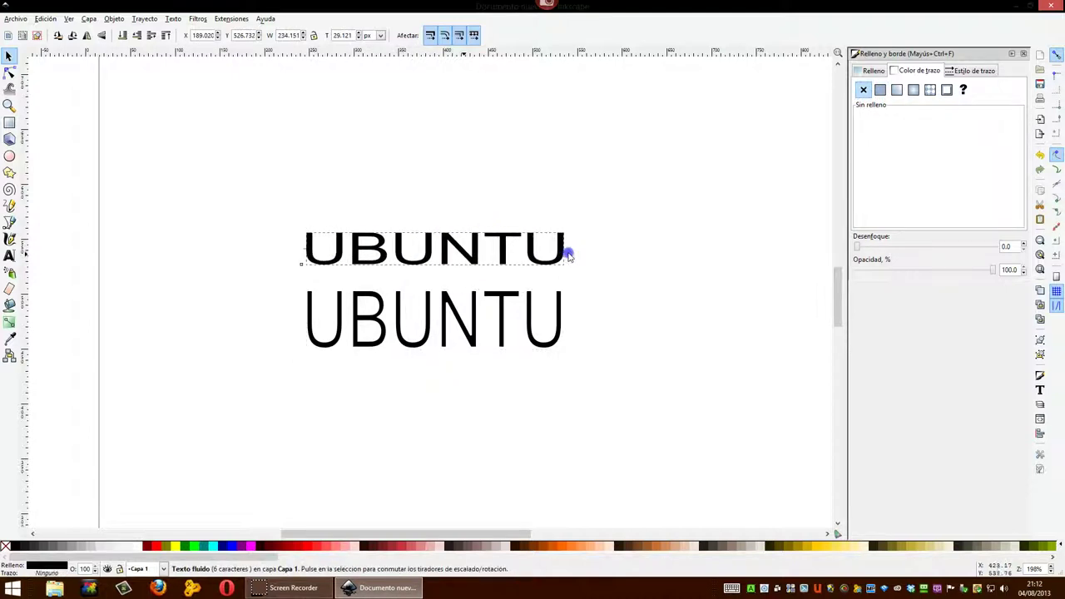
{"action": "left_click_drag", "start_coordinate": [435, 226], "coordinate": [435, 198]}
{"action": "left_click_drag", "start_coordinate": [435, 320], "coordinate": [440, 226]}
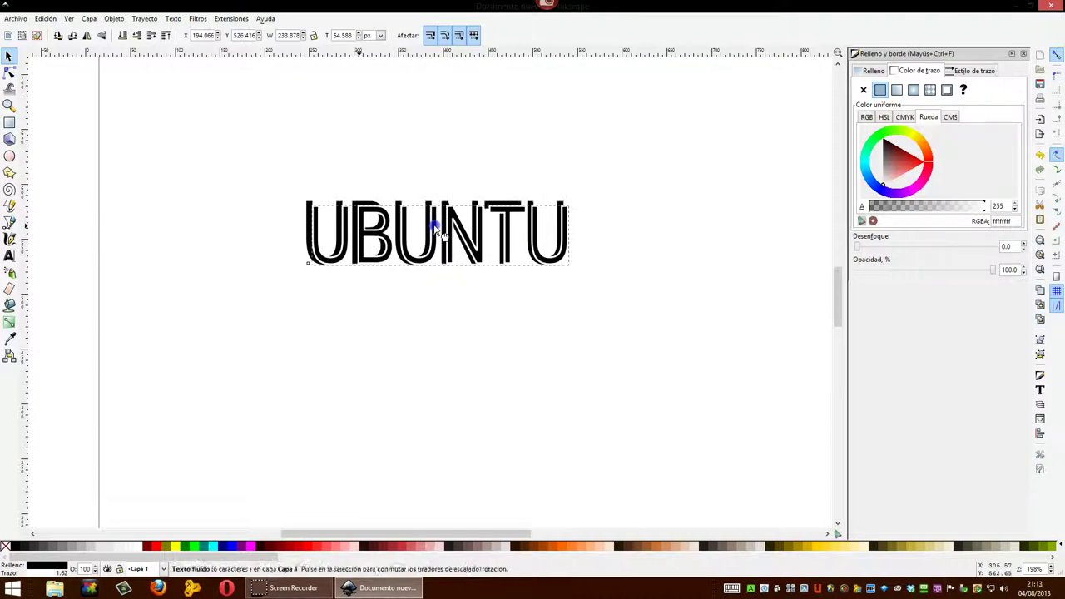
{"action": "left_click", "coordinate": [445, 312]}
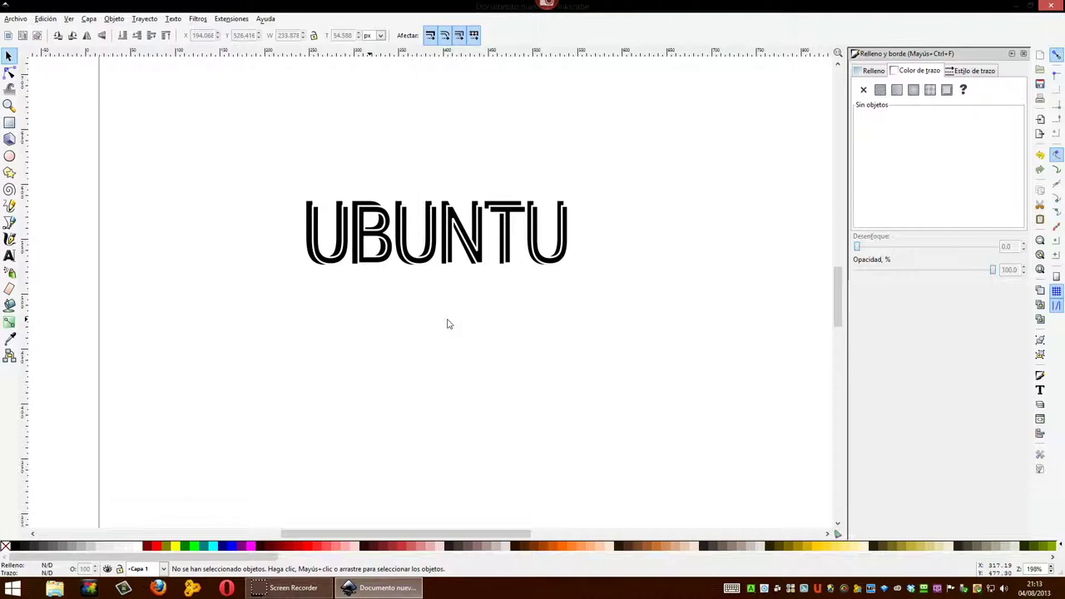
Select both UBUNTU copies and apply Trayecto > Desvío dinámico (Dynamic Offset).
{"action": "left_click_drag", "start_coordinate": [423, 313], "coordinate": [351, 311]}
{"action": "left_click_drag", "start_coordinate": [284, 173], "coordinate": [685, 344]}
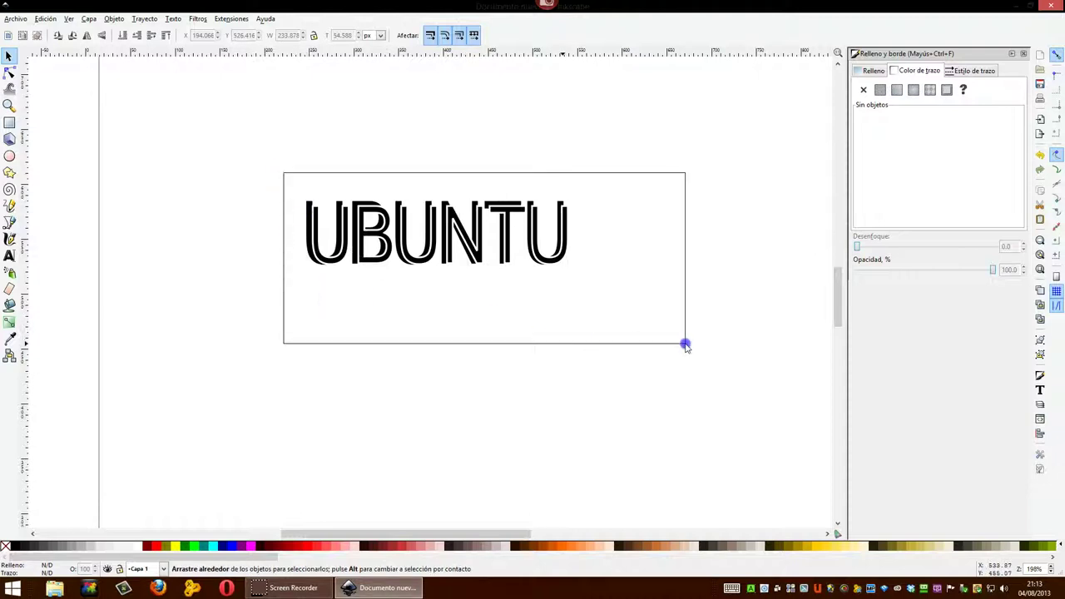
{"action": "left_click", "coordinate": [145, 18]}
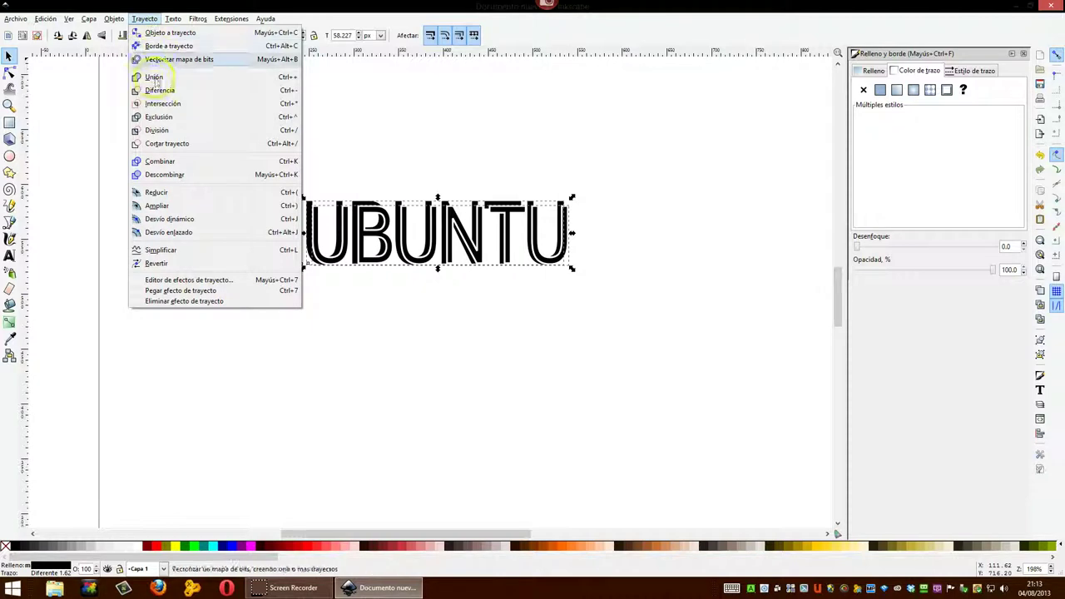
{"action": "left_click", "coordinate": [169, 218]}
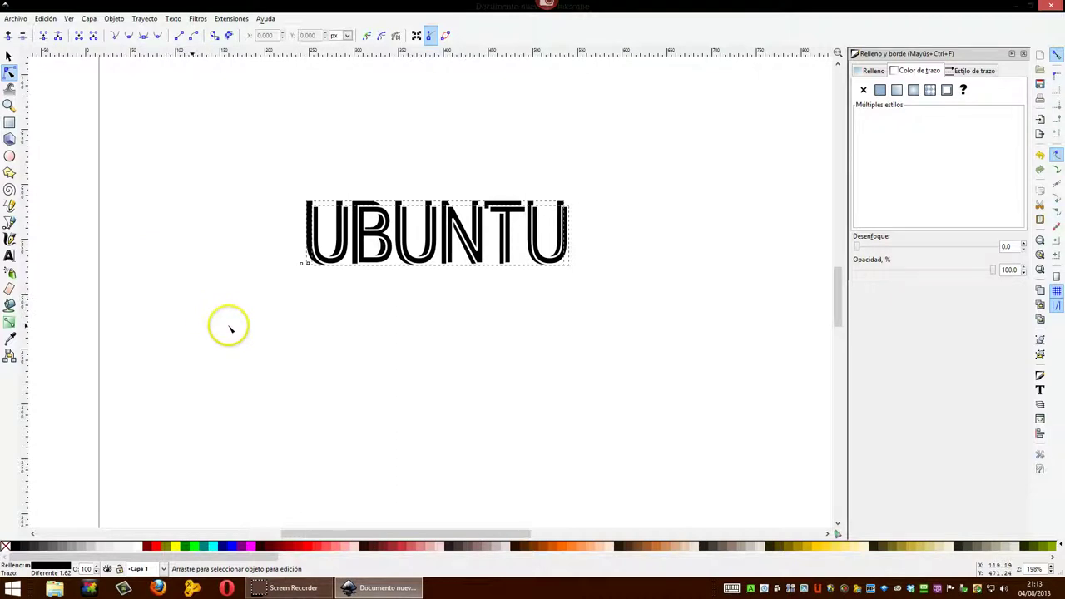
Reselect the UBUNTU text and browse the Text and Path menus without applying anything.
{"action": "left_click", "coordinate": [296, 268]}
{"action": "left_click", "coordinate": [315, 258]}
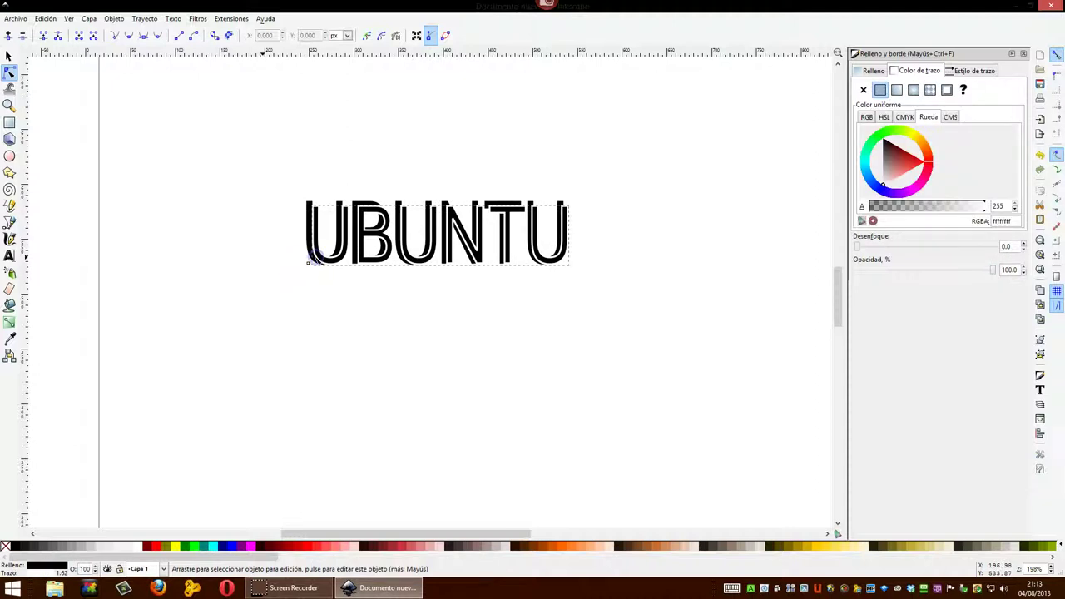
{"action": "left_click", "coordinate": [296, 268]}
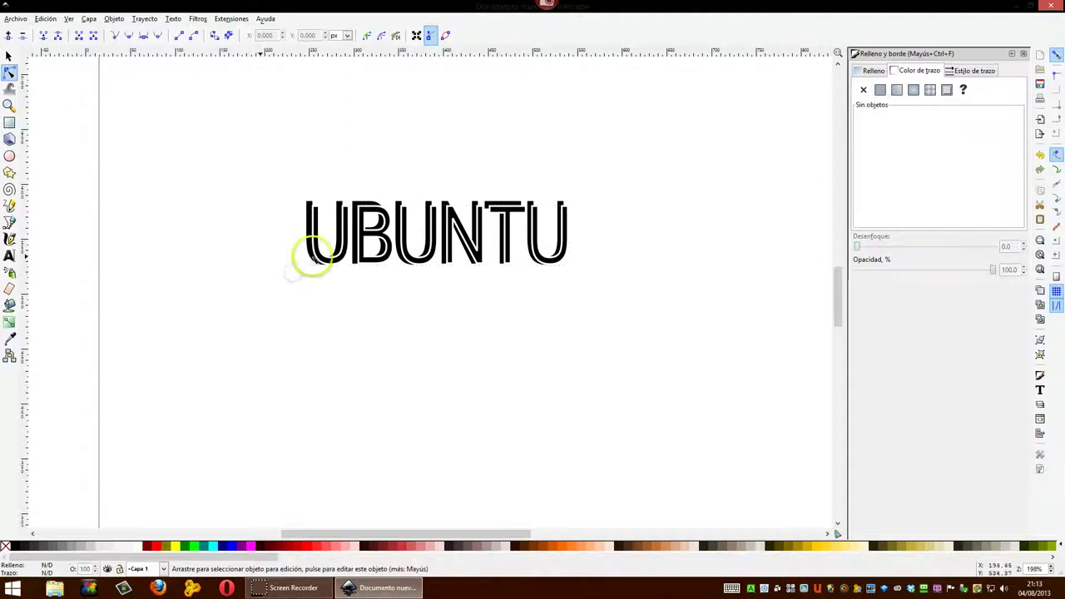
{"action": "left_click", "coordinate": [311, 257]}
{"action": "left_click_drag", "start_coordinate": [323, 263], "coordinate": [291, 286]}
{"action": "left_click", "coordinate": [327, 258]}
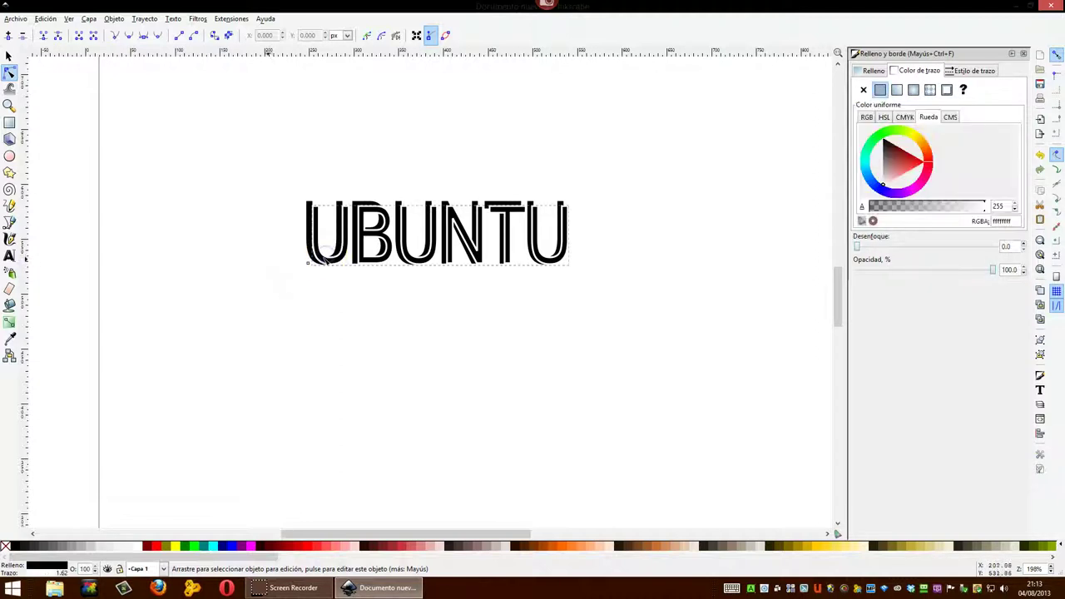
{"action": "left_click", "coordinate": [173, 18]}
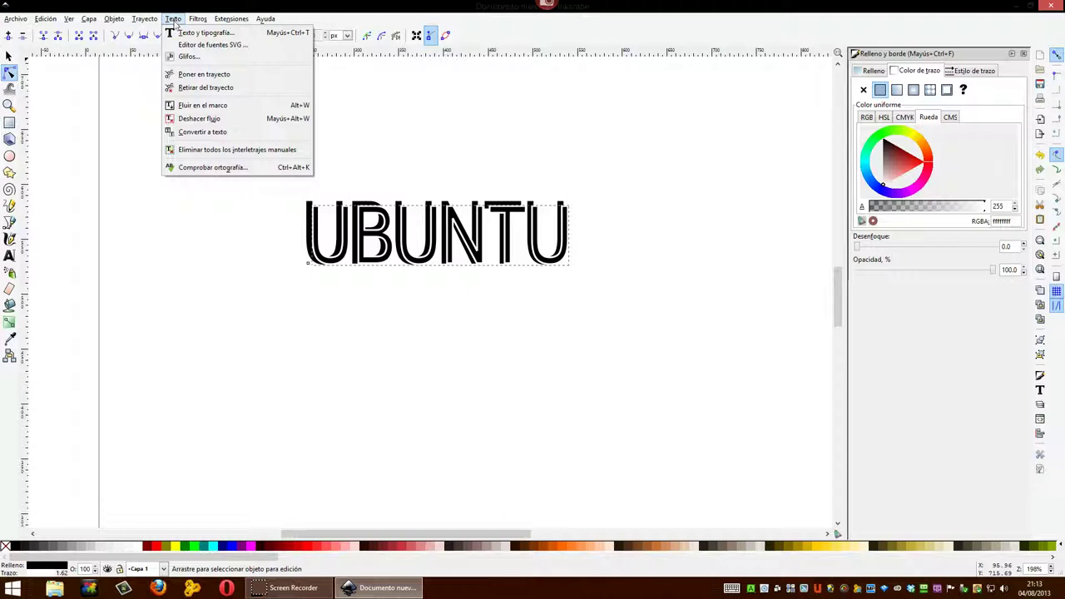
{"action": "left_click", "coordinate": [146, 19]}
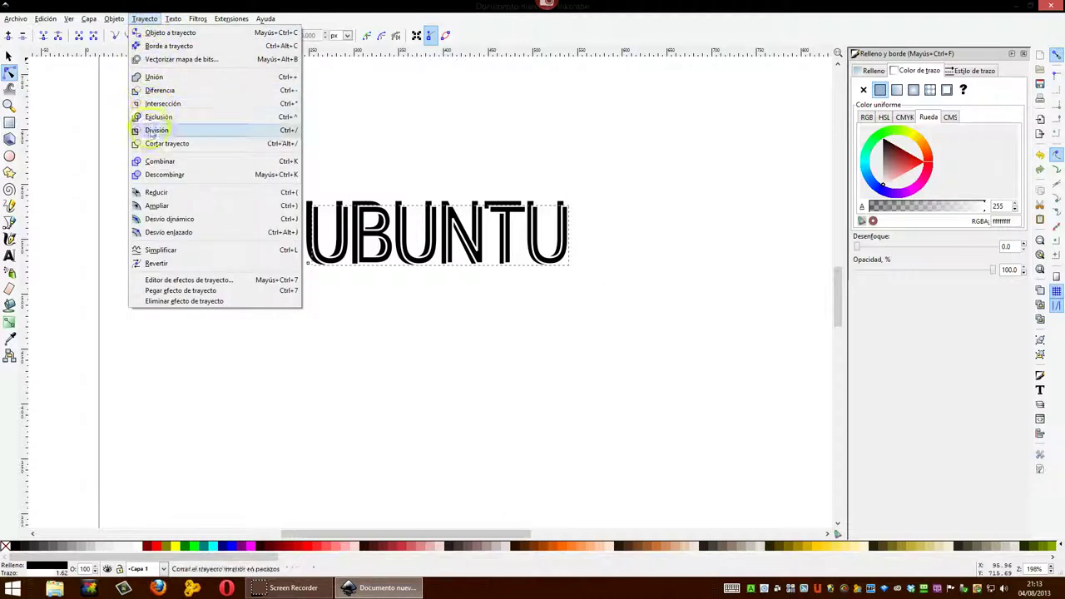
{"action": "left_click", "coordinate": [155, 218]}
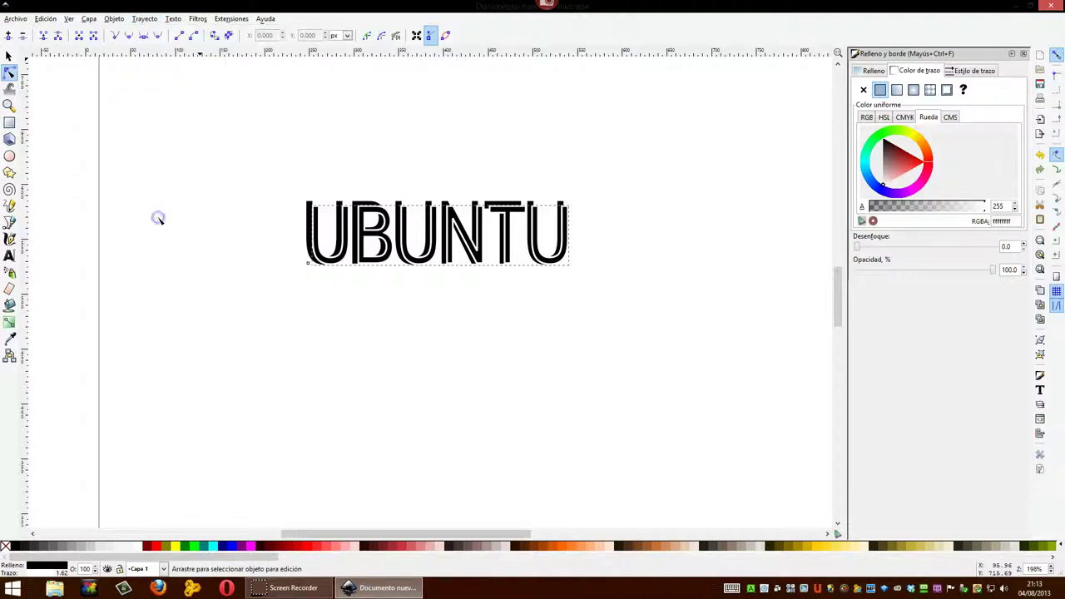
Reselect the UBUNTU text and apply Desvío dinámico (Dynamic Offset) to it again.
{"action": "left_click", "coordinate": [308, 264]}
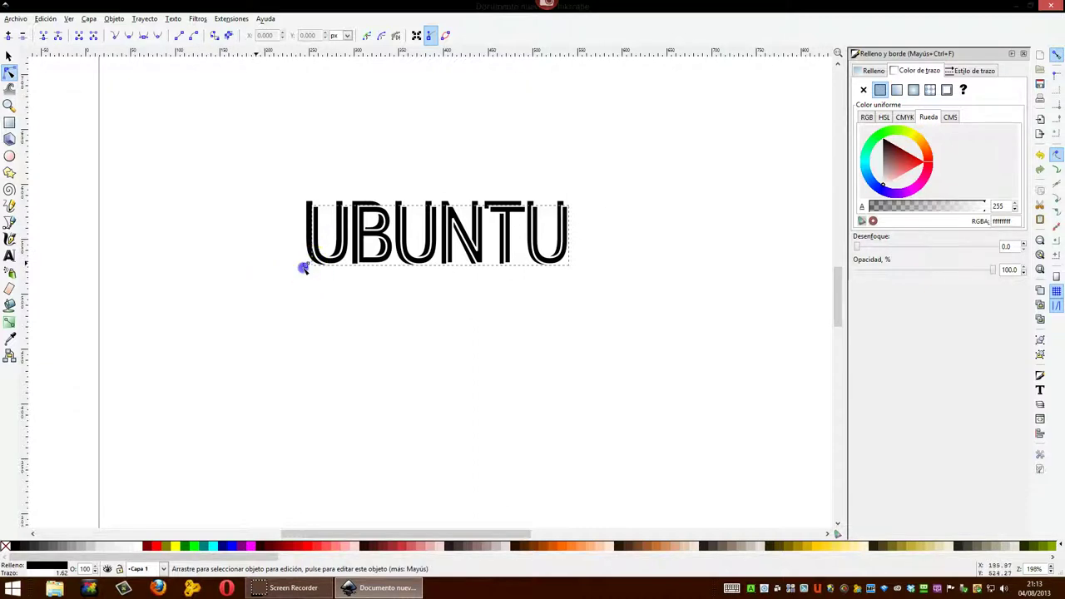
{"action": "left_click", "coordinate": [296, 273]}
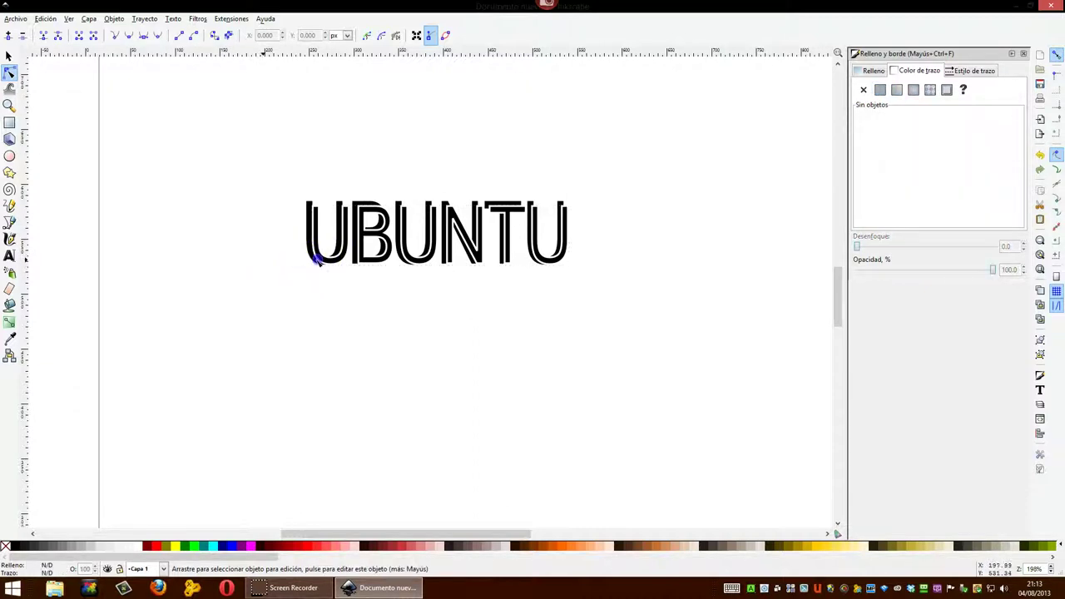
{"action": "left_click", "coordinate": [316, 259]}
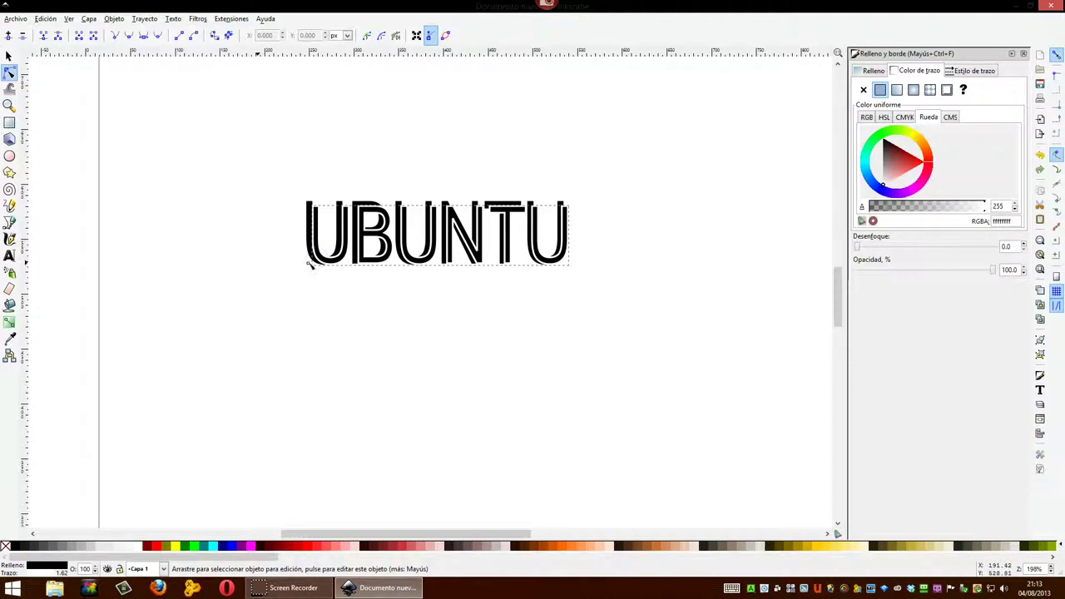
{"action": "left_click", "coordinate": [300, 274]}
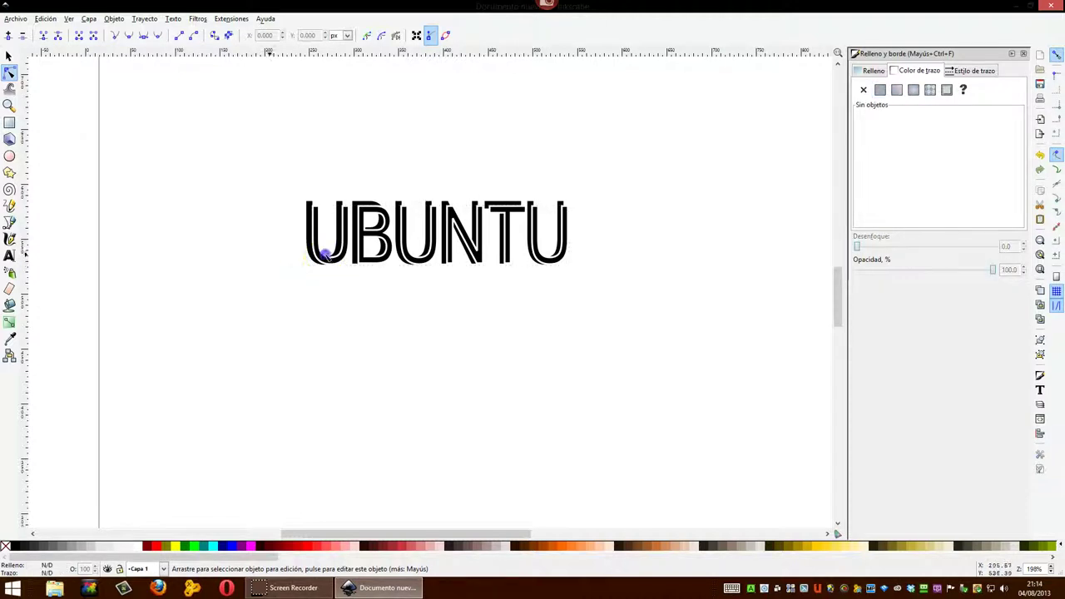
{"action": "left_click", "coordinate": [312, 253]}
{"action": "left_click", "coordinate": [145, 18]}
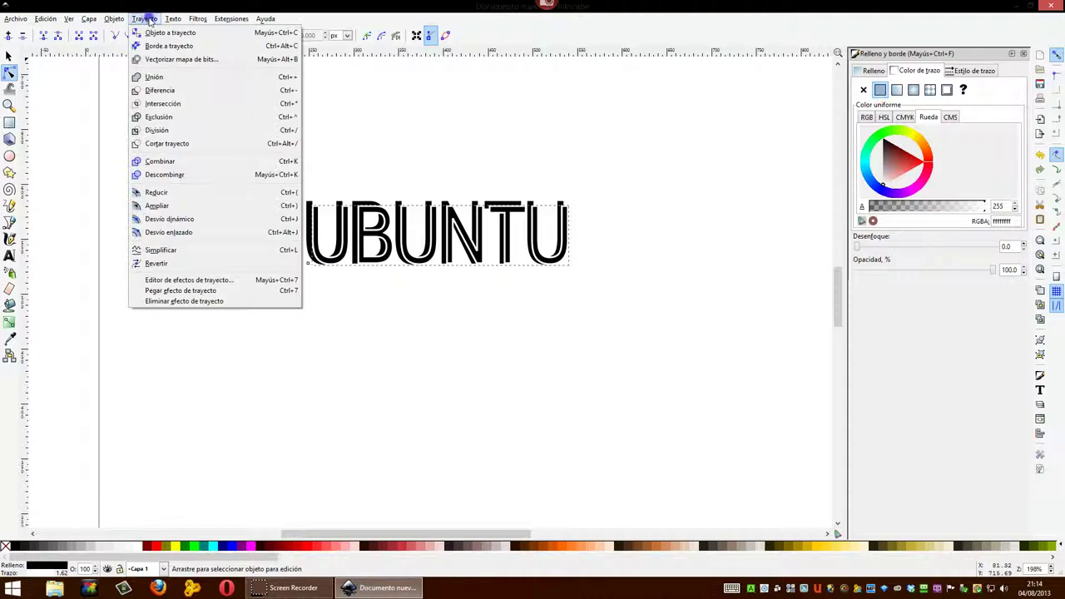
{"action": "left_click", "coordinate": [163, 219]}
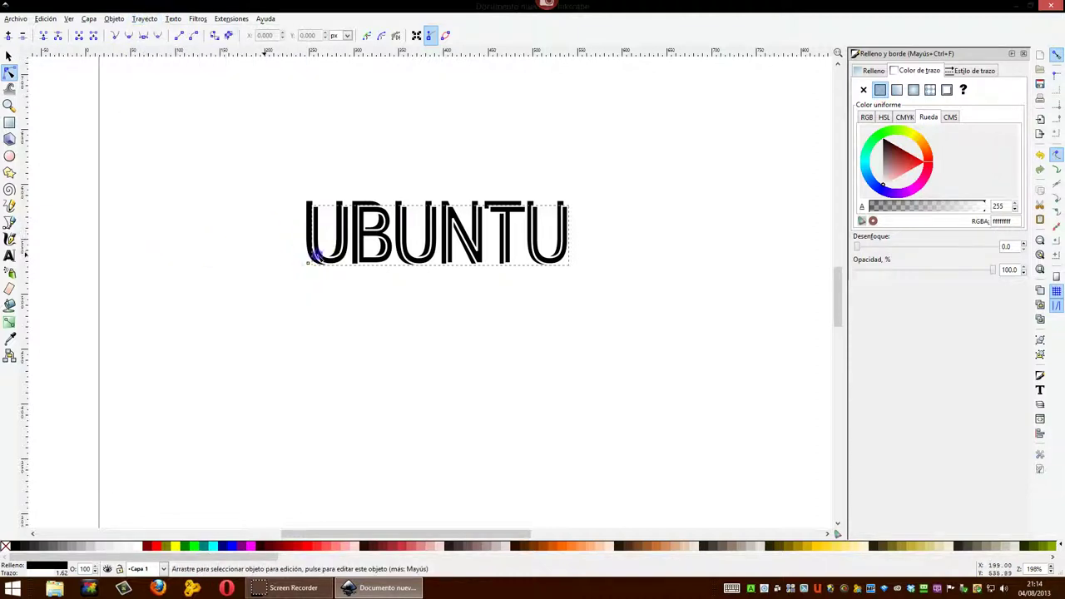
{"action": "left_click", "coordinate": [302, 269]}
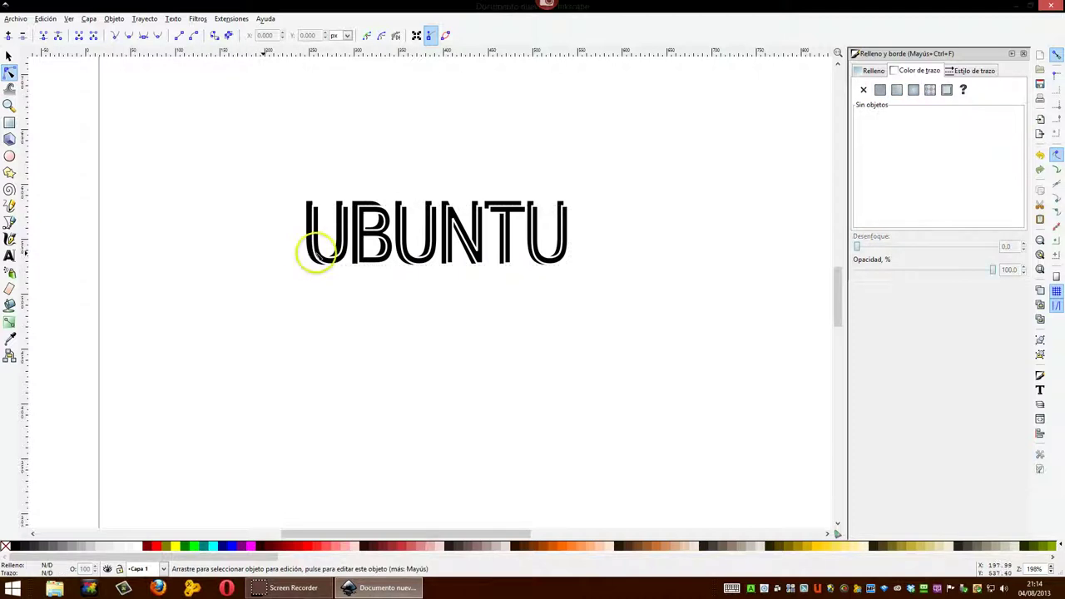
{"action": "left_click", "coordinate": [316, 252]}
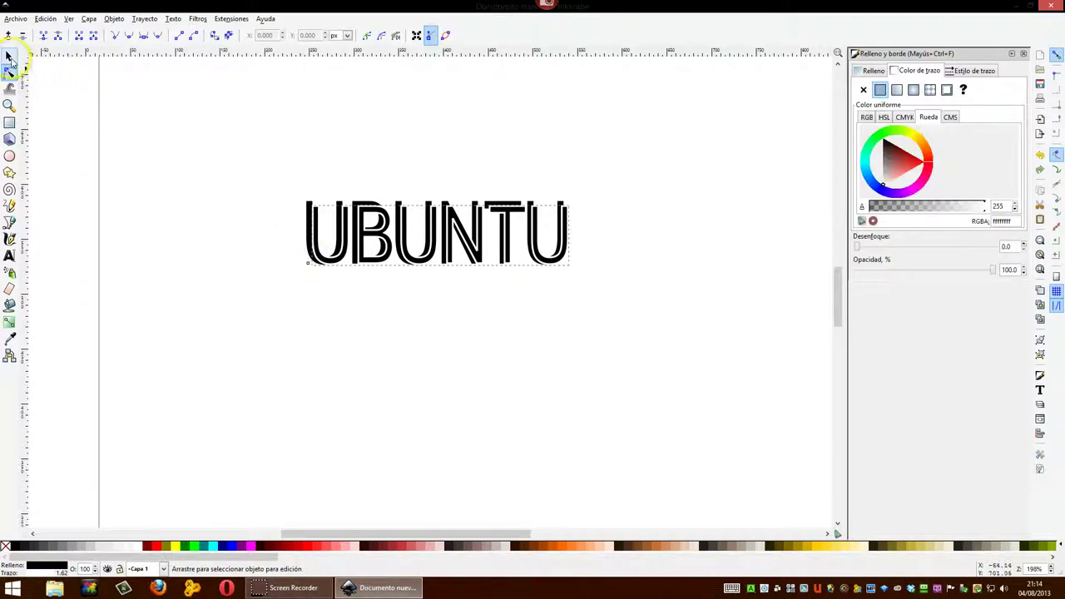
Enlarge and widen the lower UBUNTU copy with the Selector tool, then shift it down-right.
{"action": "left_click", "coordinate": [9, 56]}
{"action": "left_click_drag", "start_coordinate": [308, 268], "coordinate": [253, 313]}
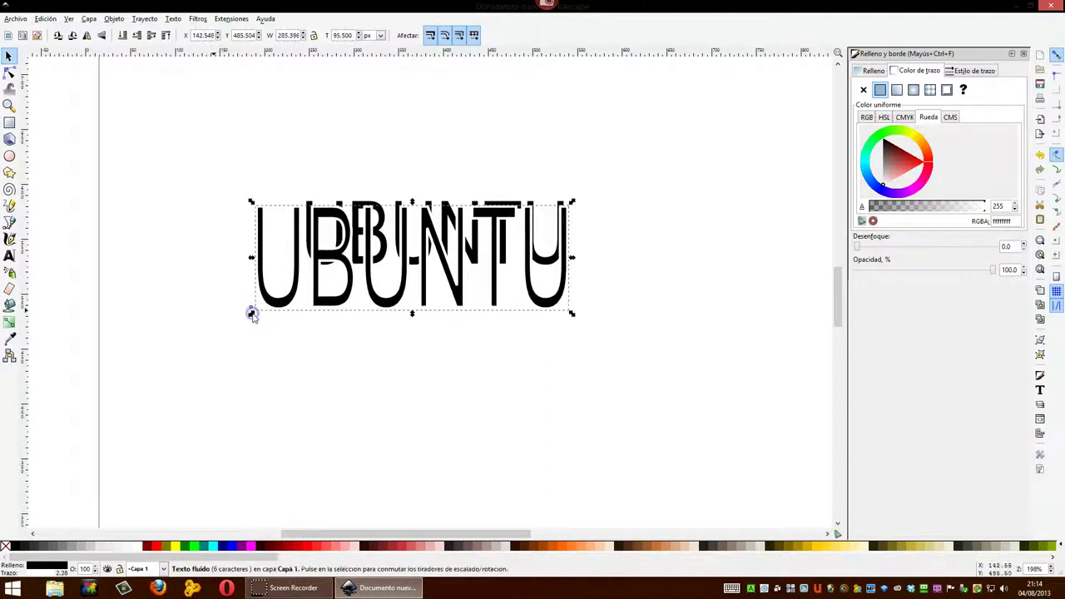
{"action": "left_click_drag", "start_coordinate": [571, 259], "coordinate": [657, 261]}
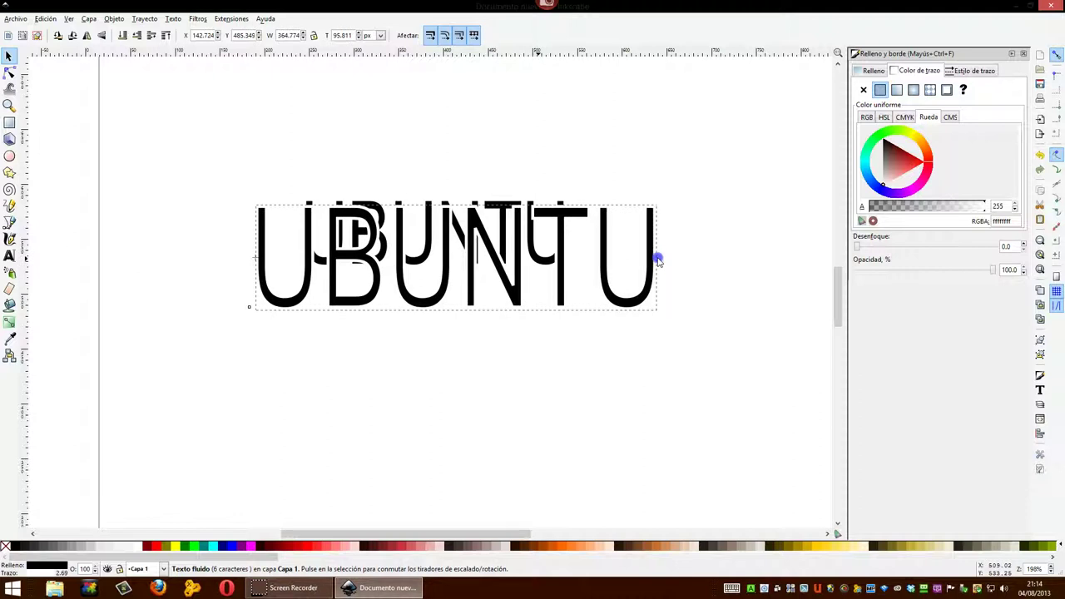
{"action": "left_click_drag", "start_coordinate": [657, 261], "coordinate": [658, 261]}
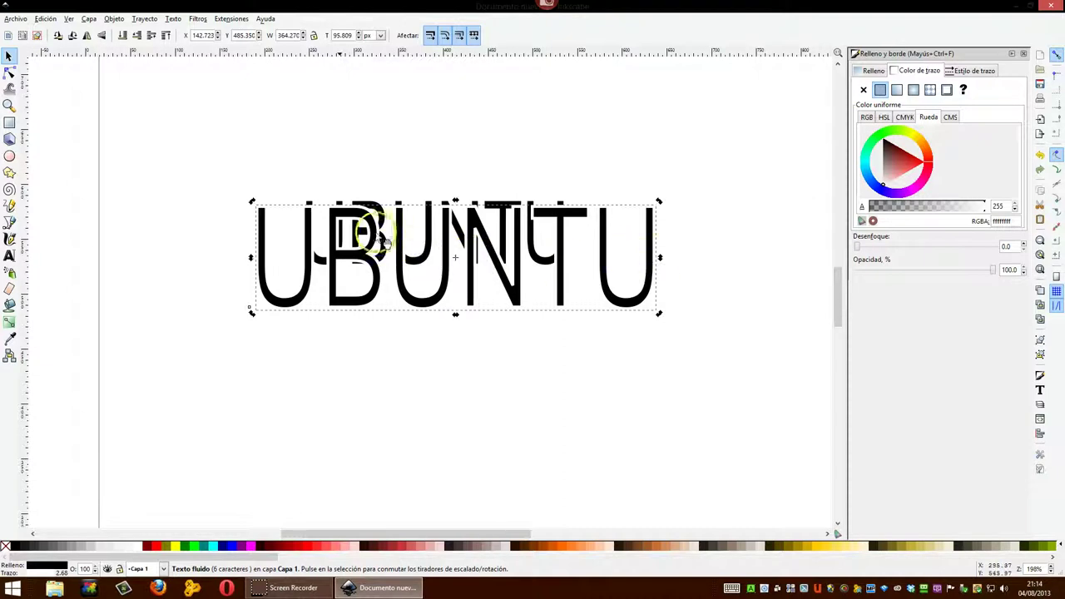
{"action": "left_click_drag", "start_coordinate": [358, 257], "coordinate": [366, 300]}
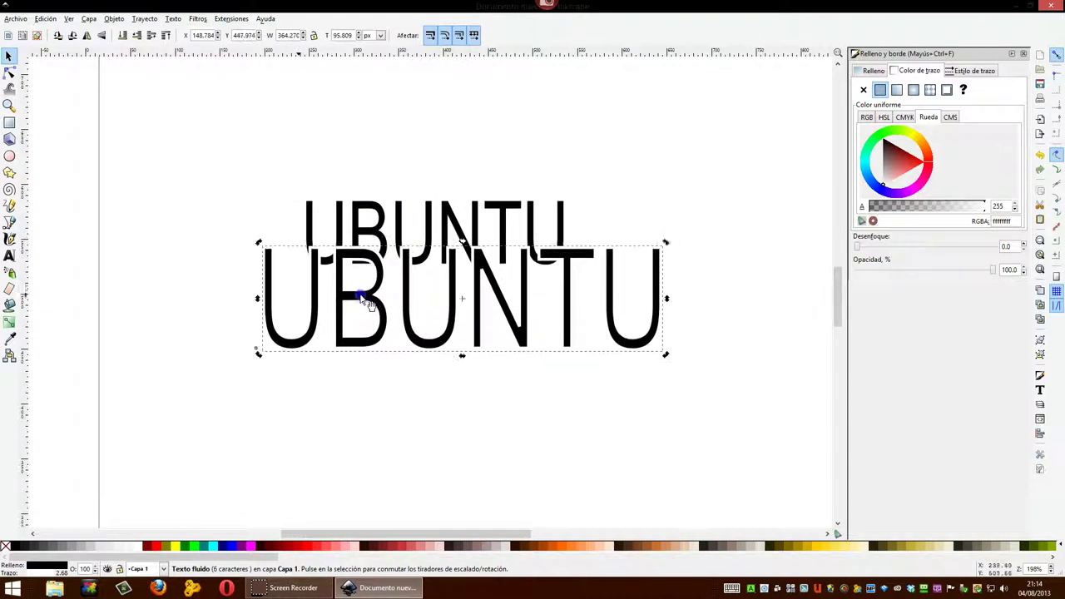
Stretch the upper UBUNTU copy wider on both left and right sides.
{"action": "left_click", "coordinate": [383, 235]}
{"action": "left_click", "coordinate": [303, 234]}
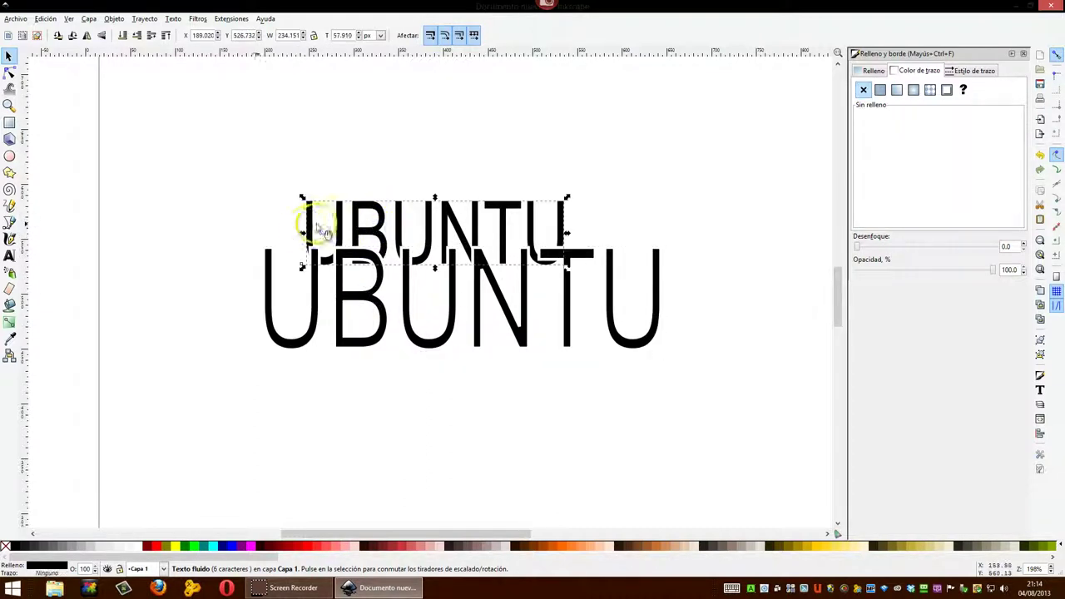
{"action": "left_click_drag", "start_coordinate": [303, 234], "coordinate": [242, 233]}
{"action": "left_click_drag", "start_coordinate": [565, 233], "coordinate": [642, 234]}
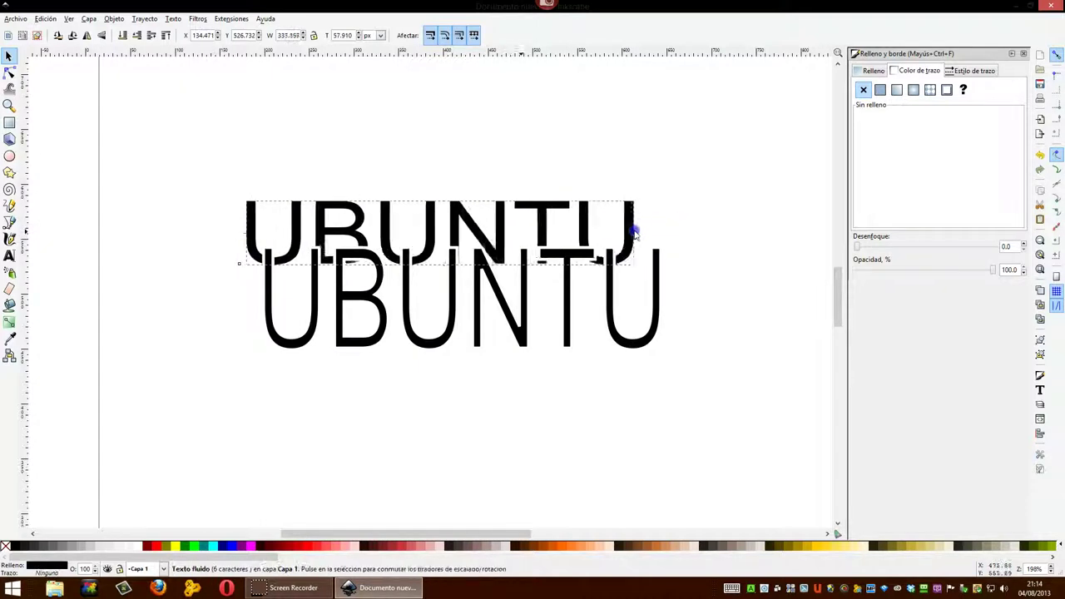
Overlap the lower copy onto the upper one with a slight offset, and adjust the upper copy's height.
{"action": "left_click", "coordinate": [437, 256]}
{"action": "left_click_drag", "start_coordinate": [436, 259], "coordinate": [418, 207]}
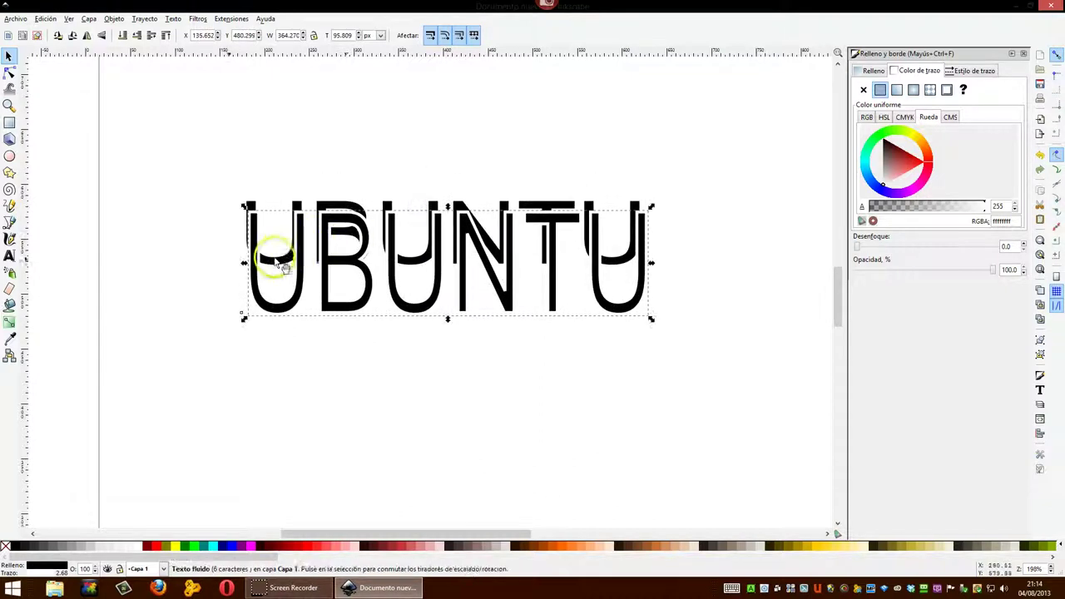
{"action": "left_click_drag", "start_coordinate": [418, 207], "coordinate": [274, 271]}
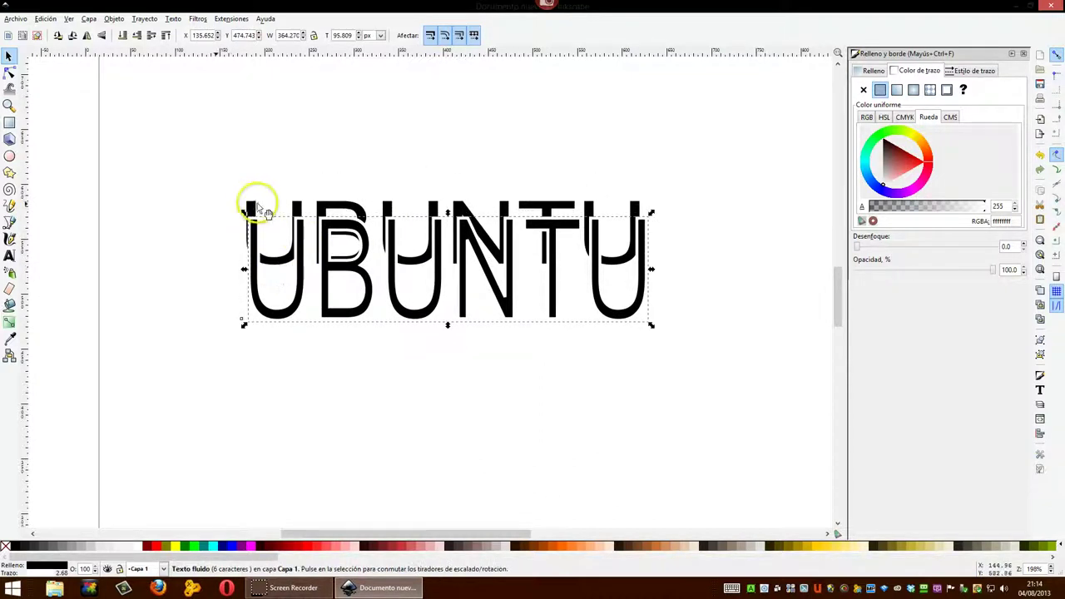
{"action": "left_click", "coordinate": [255, 206]}
{"action": "mouse_move", "coordinate": [442, 197]}
{"action": "left_mouse_down"}
{"action": "mouse_move", "coordinate": [442, 166]}
{"action": "mouse_move", "coordinate": [418, 245]}
{"action": "left_mouse_up"}
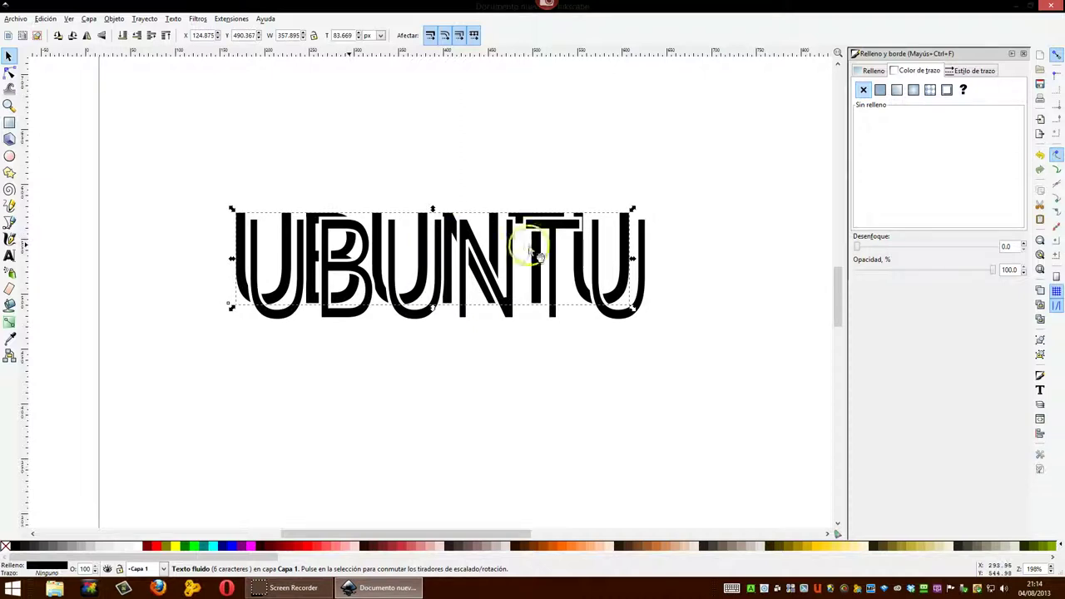
{"action": "left_click", "coordinate": [859, 247]}
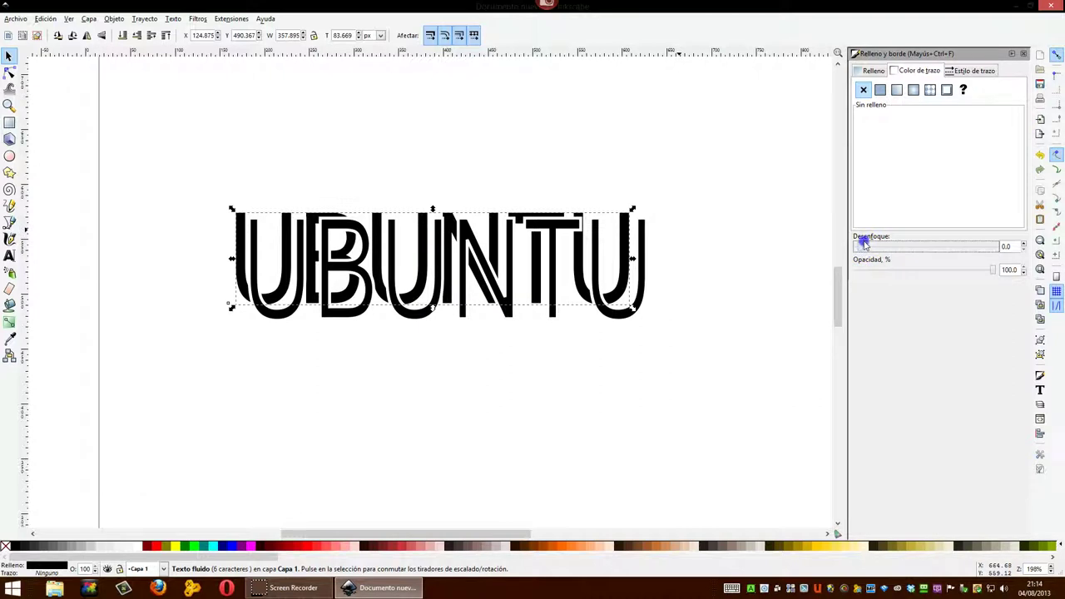
Blur the black UBUNTU copy to about 2.8 and deselect to preview the shadow.
{"action": "left_click", "coordinate": [867, 244]}
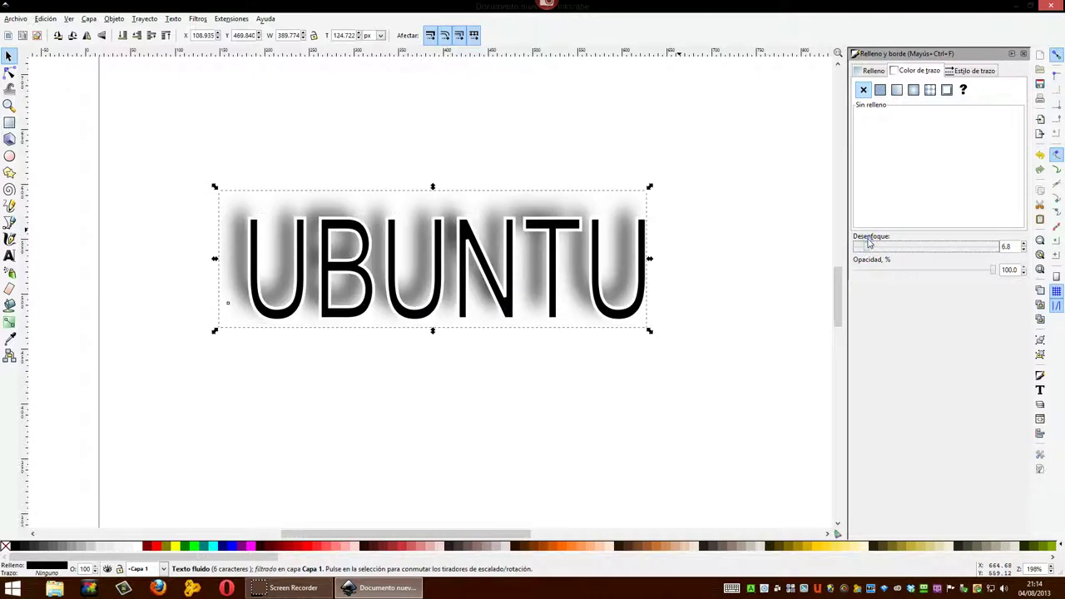
{"action": "left_click_drag", "start_coordinate": [865, 248], "coordinate": [862, 247]}
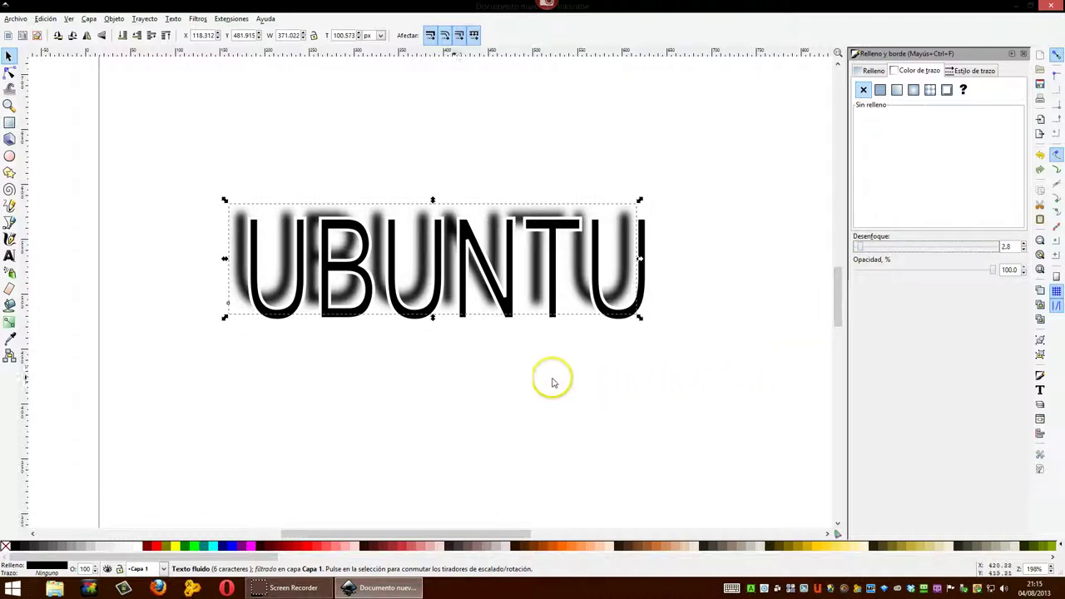
{"action": "left_click", "coordinate": [523, 372]}
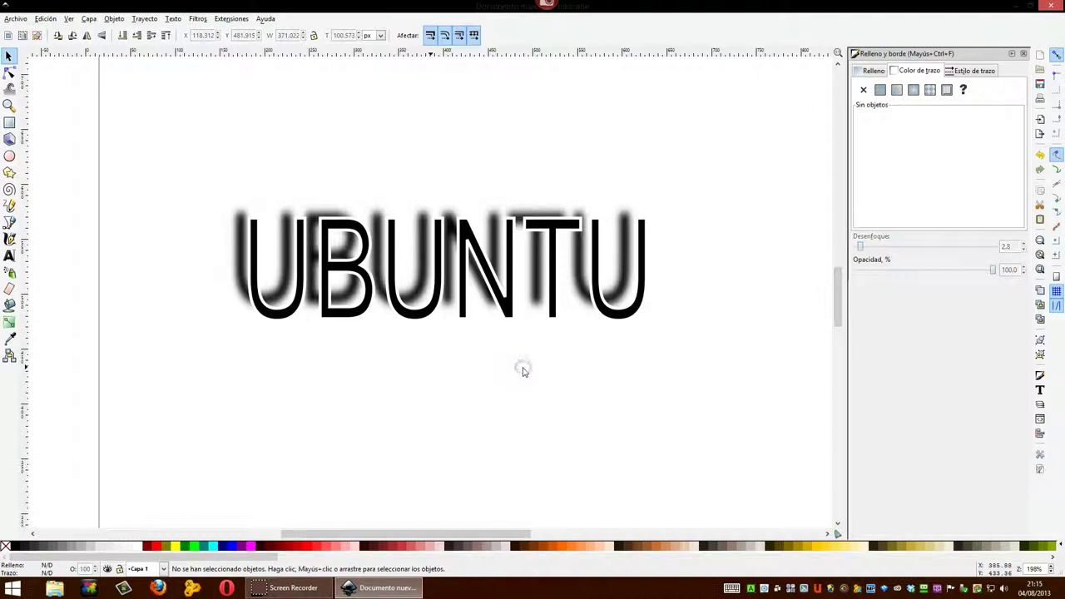